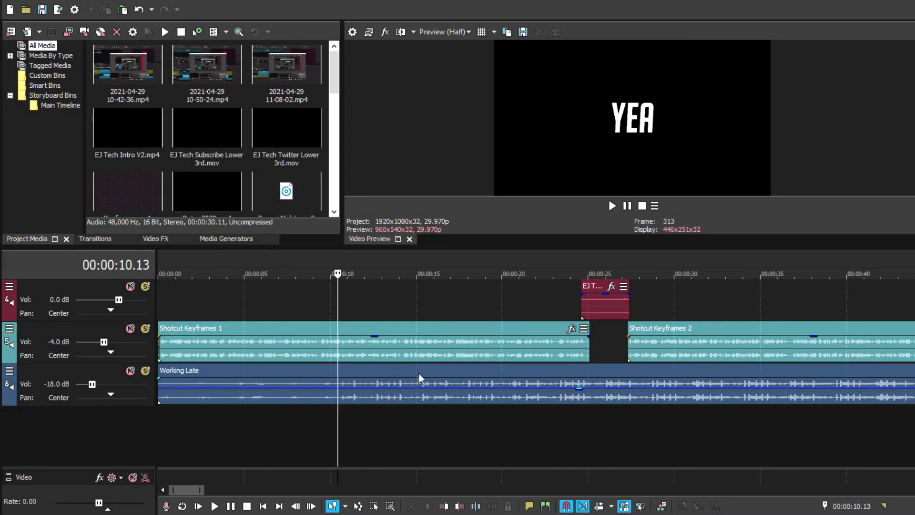
Mute the Shotcut Keyframes track in VEGAS Pro and play back from around 21–24 seconds
left_click(420, 378)
left_click(582, 414)
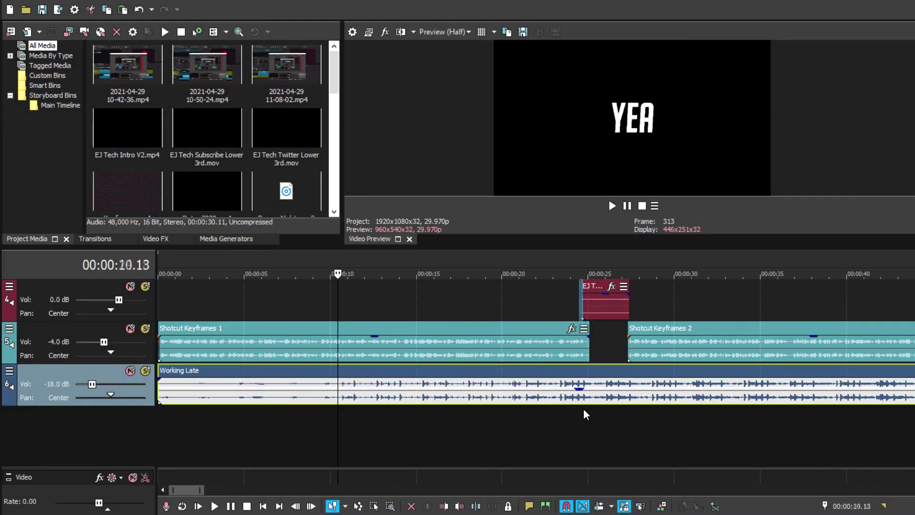
left_click(554, 413)
key("space")
left_click(516, 417)
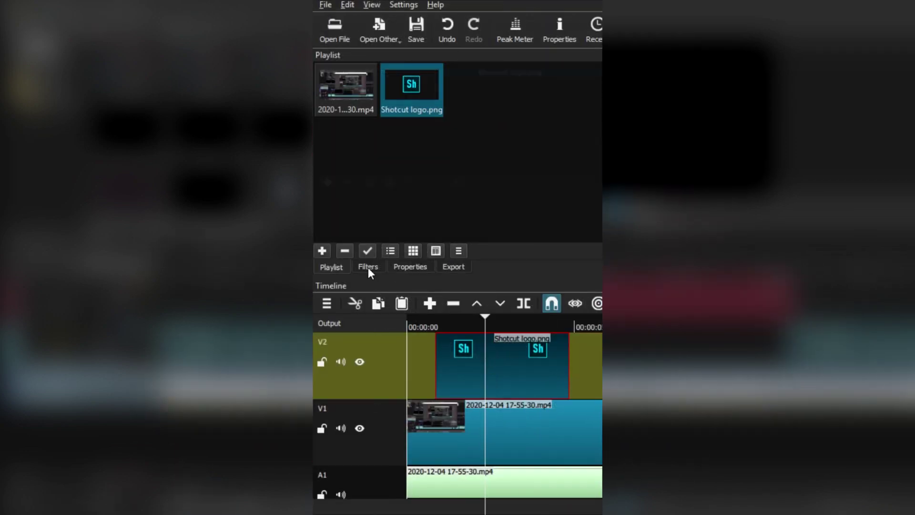
Add the Size, Position & Rotate filter to the Shotcut logo.png clip from the Favorite filters
left_click(368, 267)
left_click(327, 182)
scroll(378, 218, "down", 3)
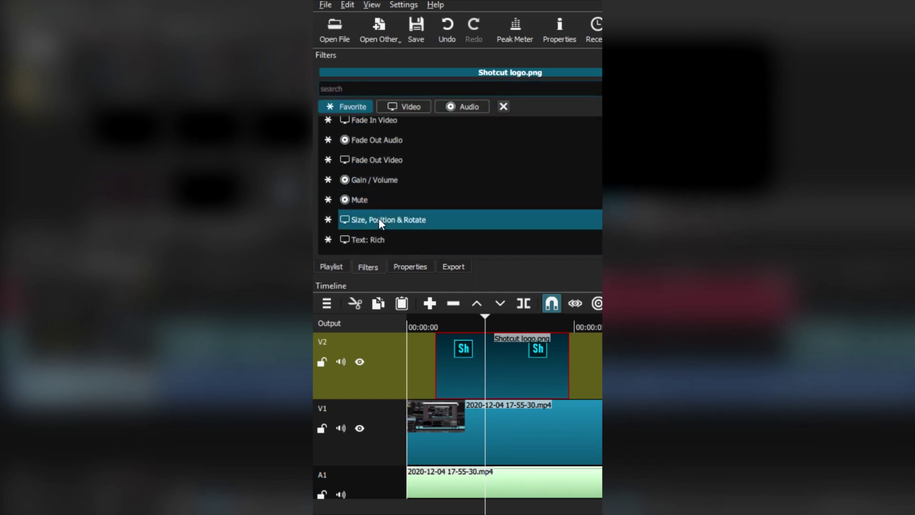
left_click(379, 218)
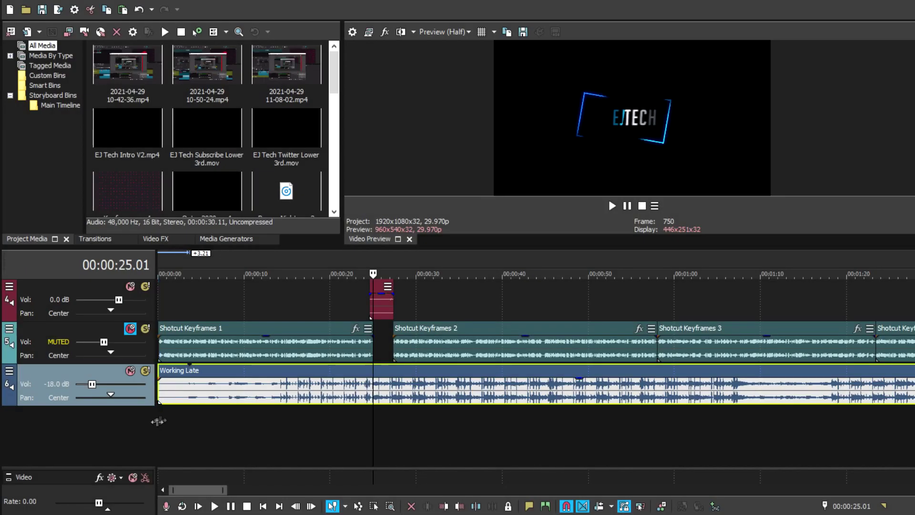
Play the VEGAS Pro project from the very start, then stop playback
left_click(160, 421)
key("space")
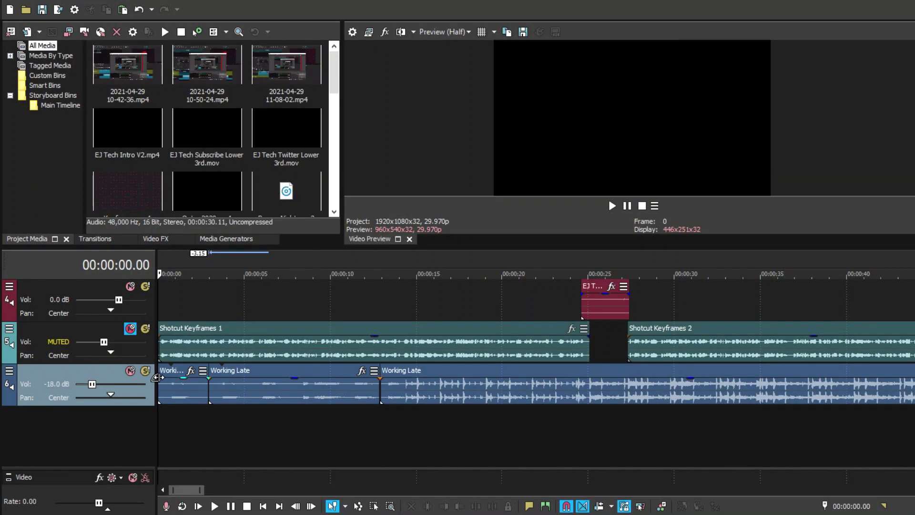
left_click(610, 204)
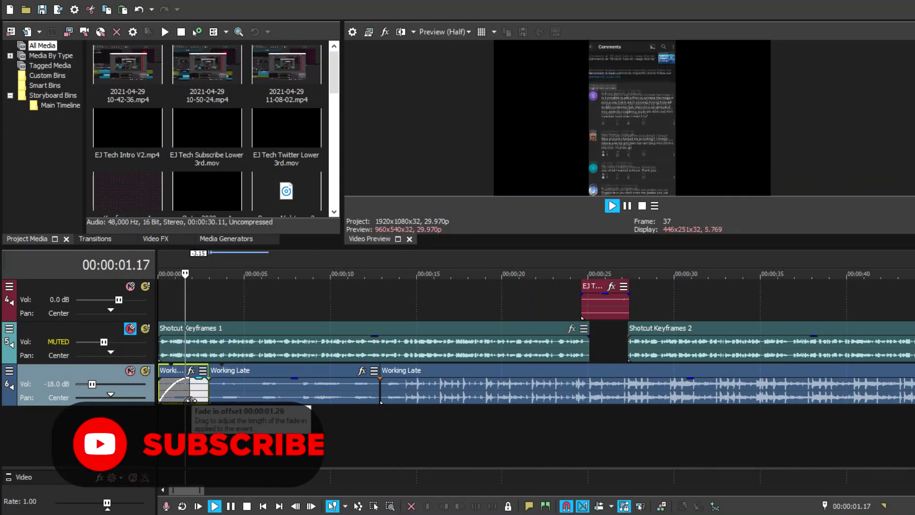
key("space")
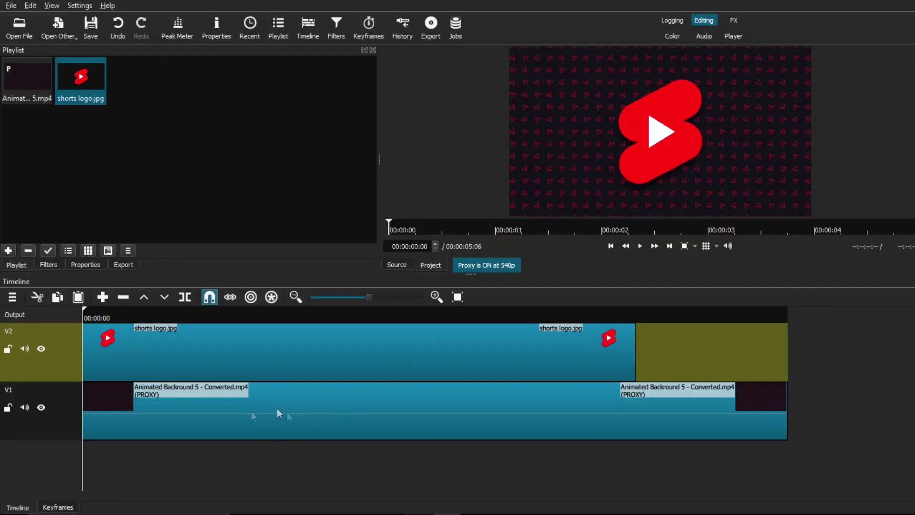
Select the shorts logo.jpg clip on V2 and trim its end slightly shorter
left_click(258, 414)
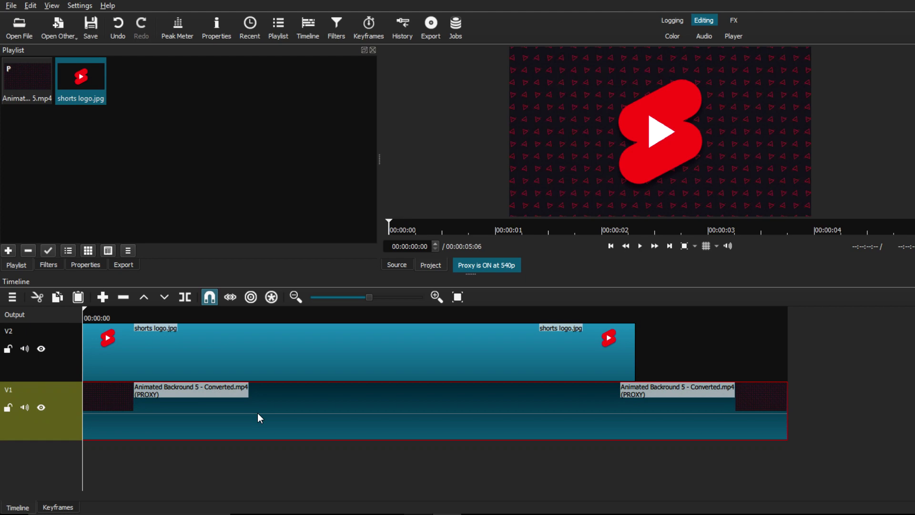
left_click(221, 352)
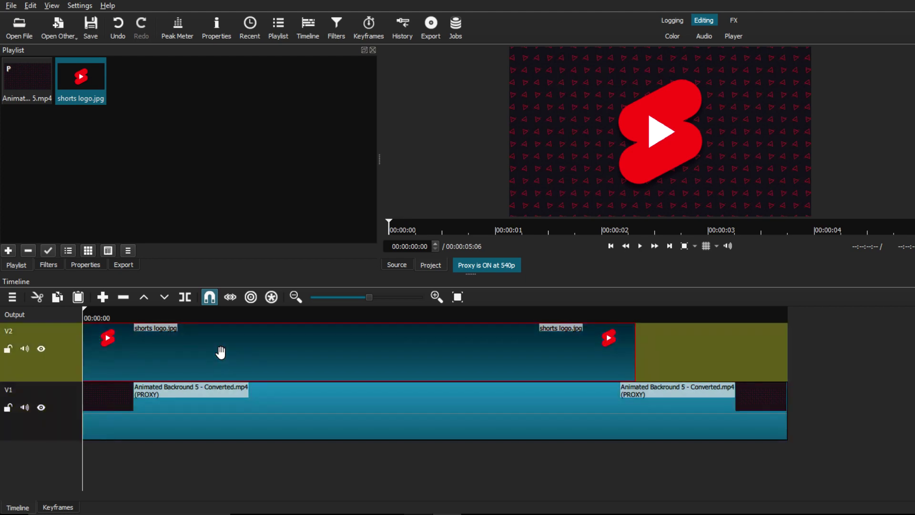
mouse_move(229, 363)
left_mouse_down()
mouse_move(319, 369)
mouse_move(224, 366)
left_mouse_up()
left_click_drag(631, 369, 489, 365)
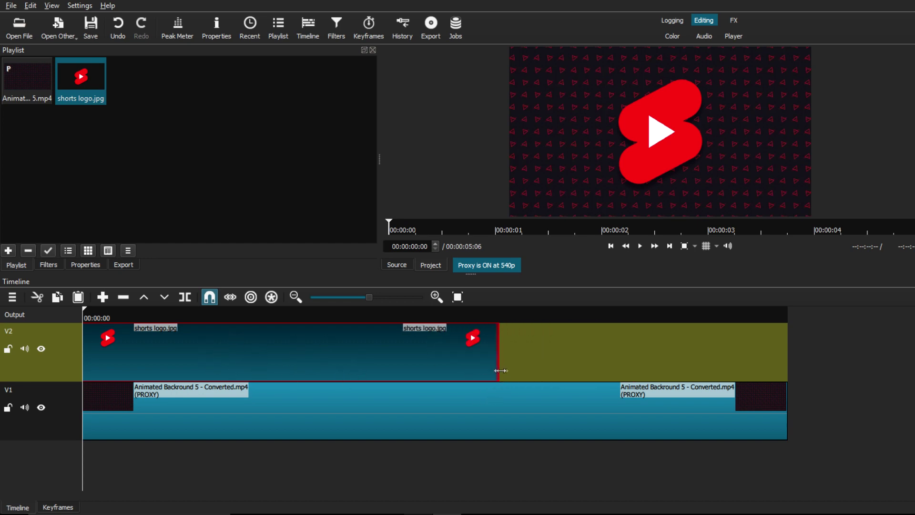
left_click_drag(500, 370, 622, 374)
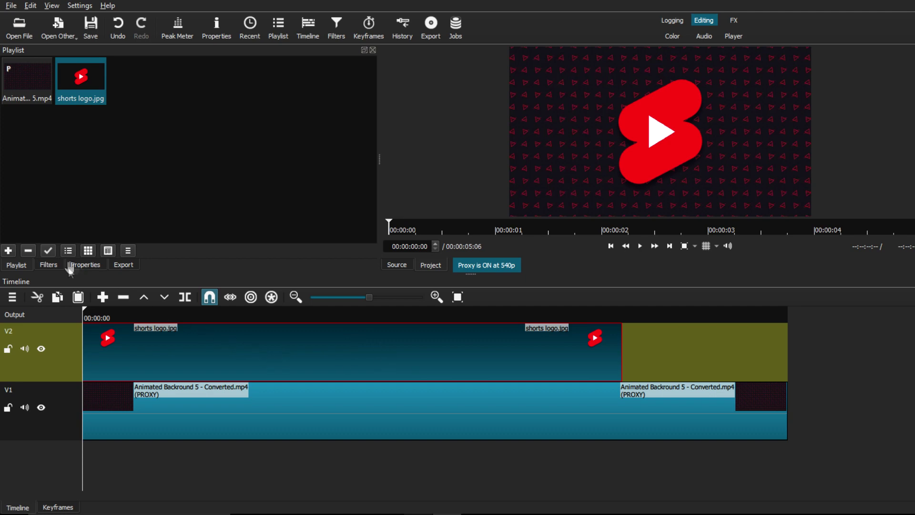
left_click(48, 264)
Add the Size, Position & Rotate filter to the shorts logo.jpg clip
left_click(13, 159)
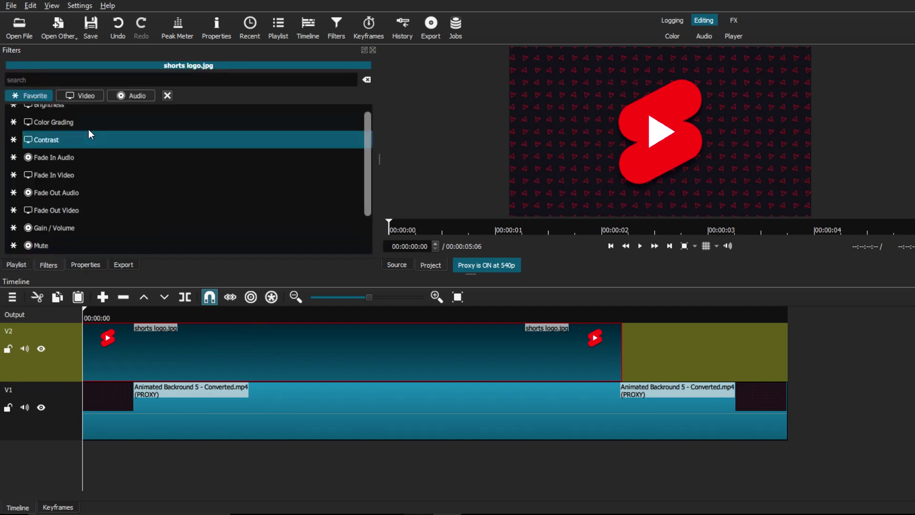
scroll(89, 135, "down", 2)
left_click(75, 210)
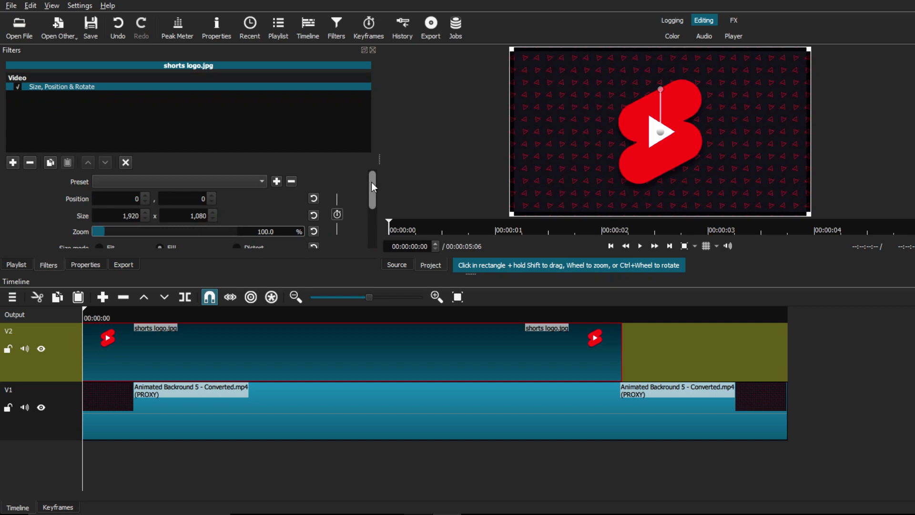
Enlarge the filter settings and upper panels, then undo the logo clip's end trim
mouse_move(371, 183)
left_mouse_down()
mouse_move(372, 229)
mouse_move(376, 180)
left_mouse_up()
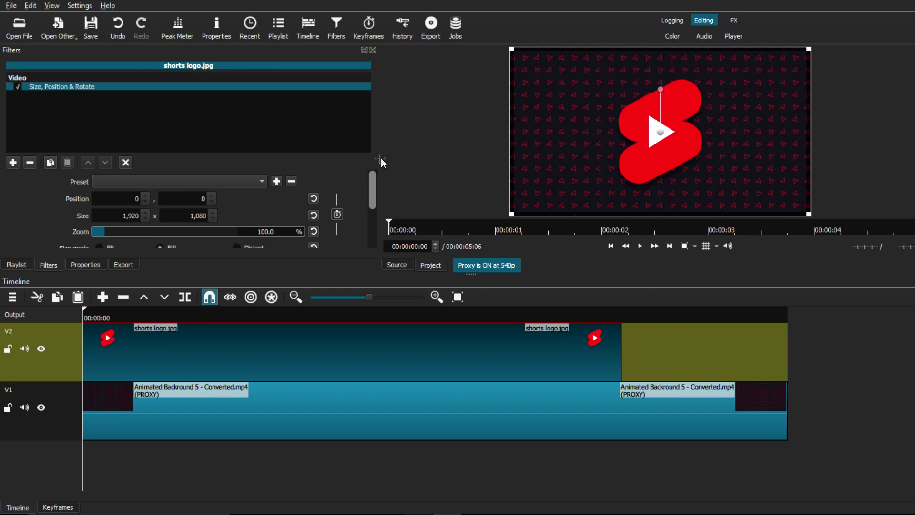
left_click_drag(381, 162, 396, 163)
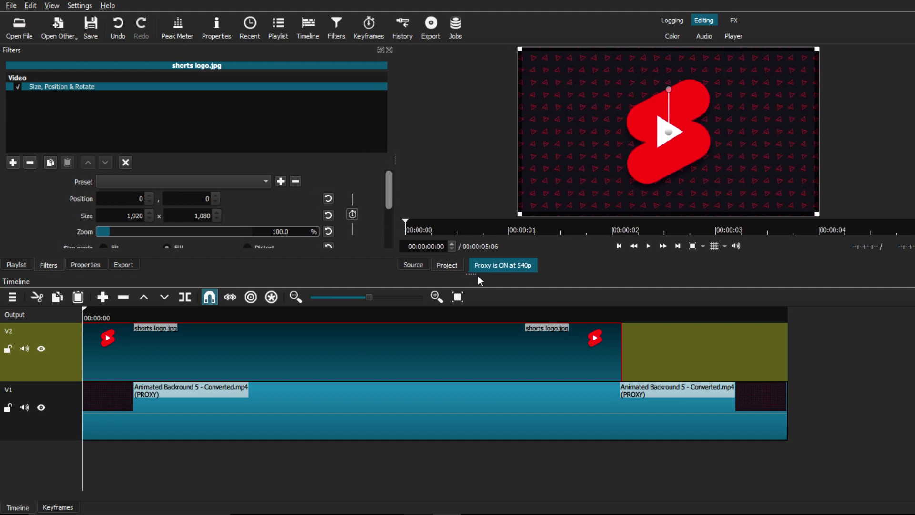
left_click_drag(471, 275, 472, 296)
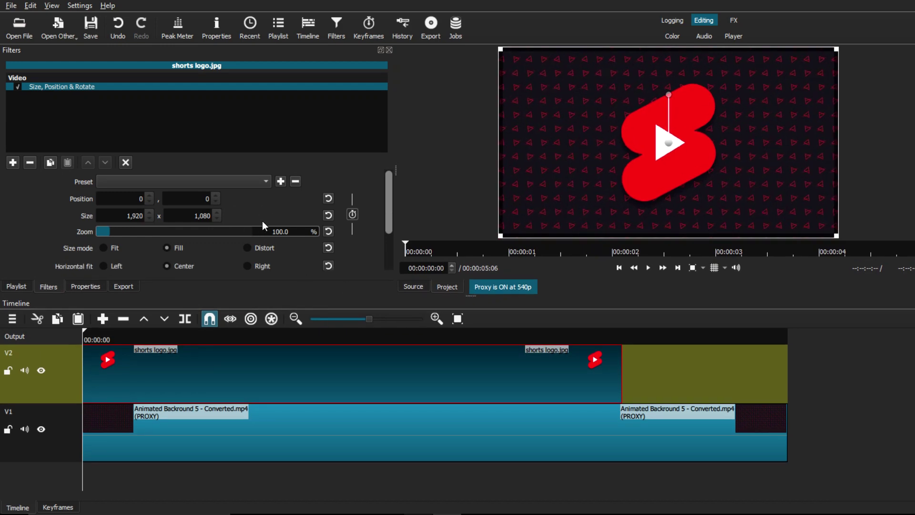
key("ctrl+z")
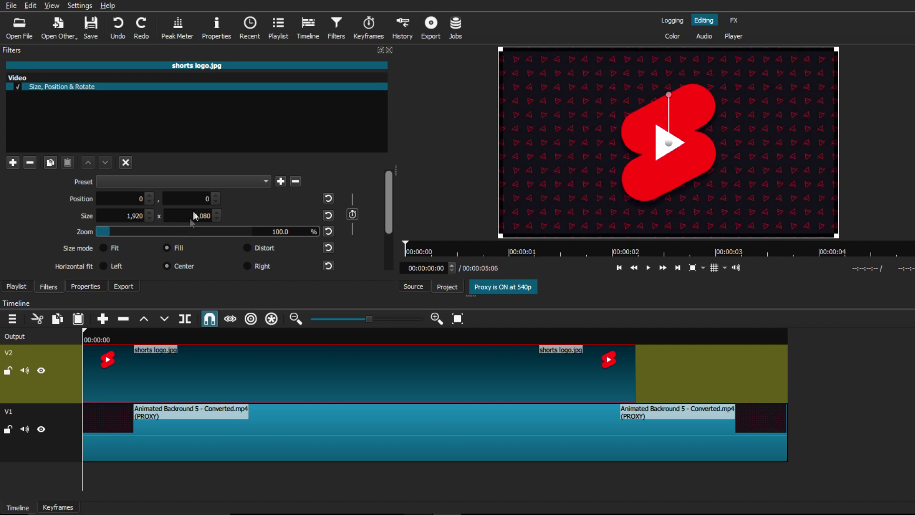
Apply the Slide In From Left preset so the logo starts off-screen at -1,920
left_click(208, 182)
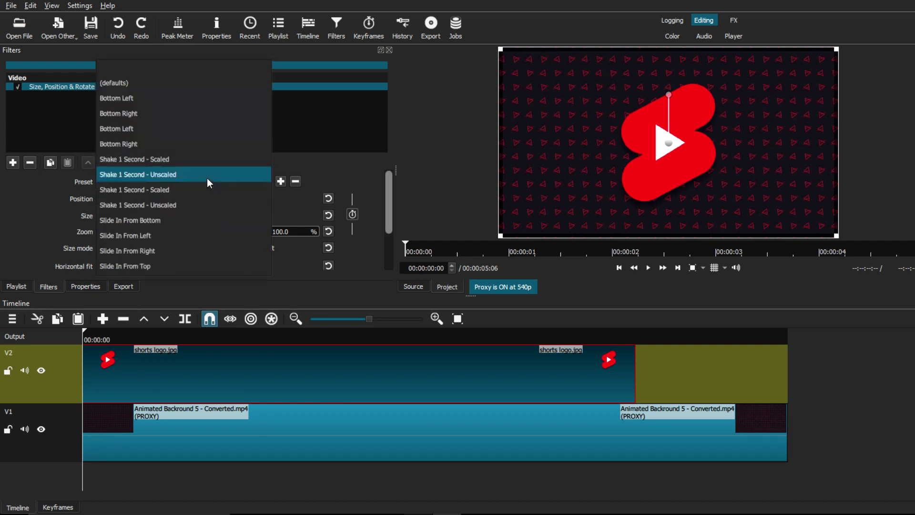
scroll(206, 178, "down", 1)
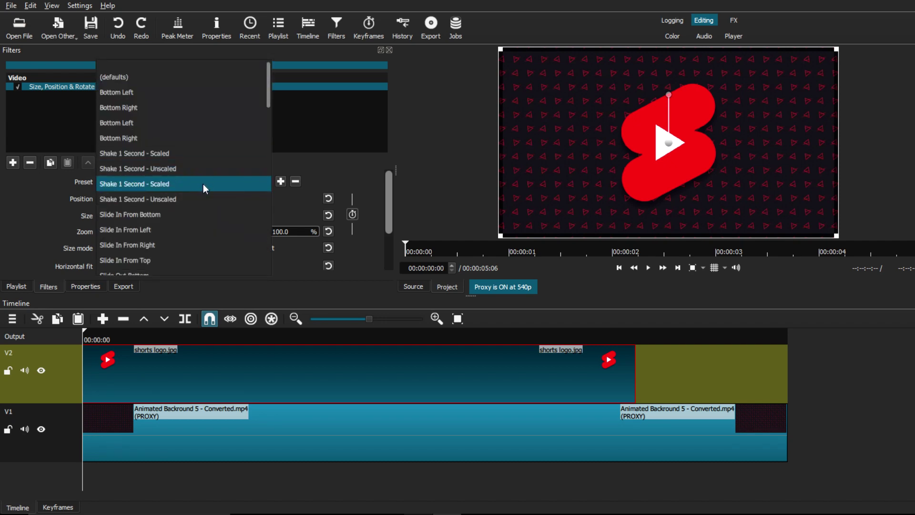
left_click(138, 230)
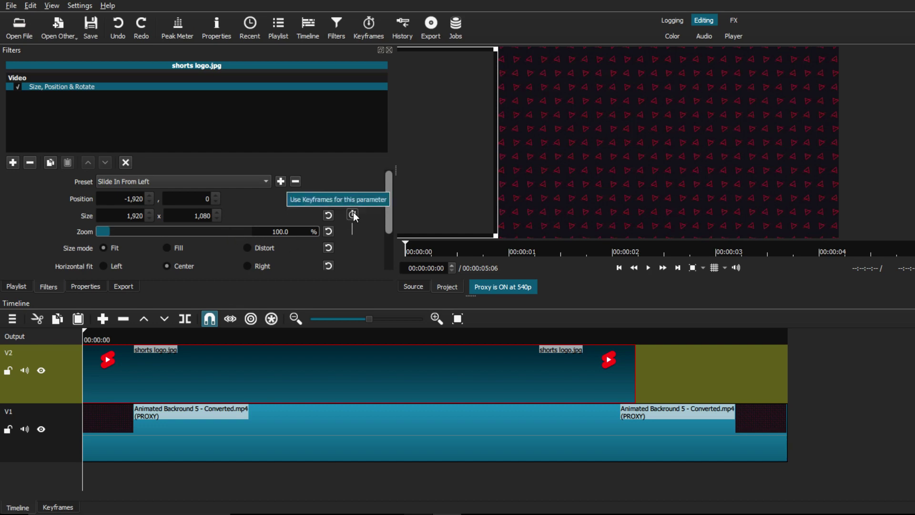
In the Keyframes view, shorten the logo's slide-in ramp and replay it from the clip start
left_click(57, 507)
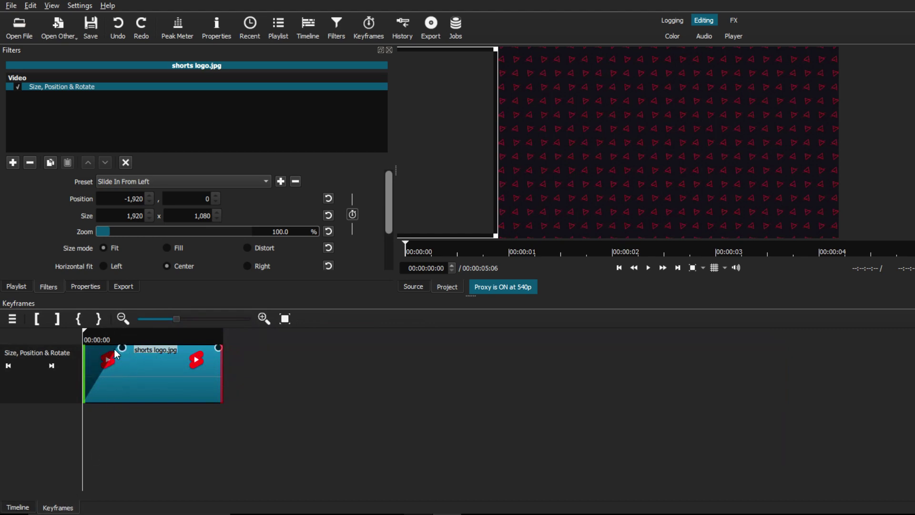
left_click(648, 267)
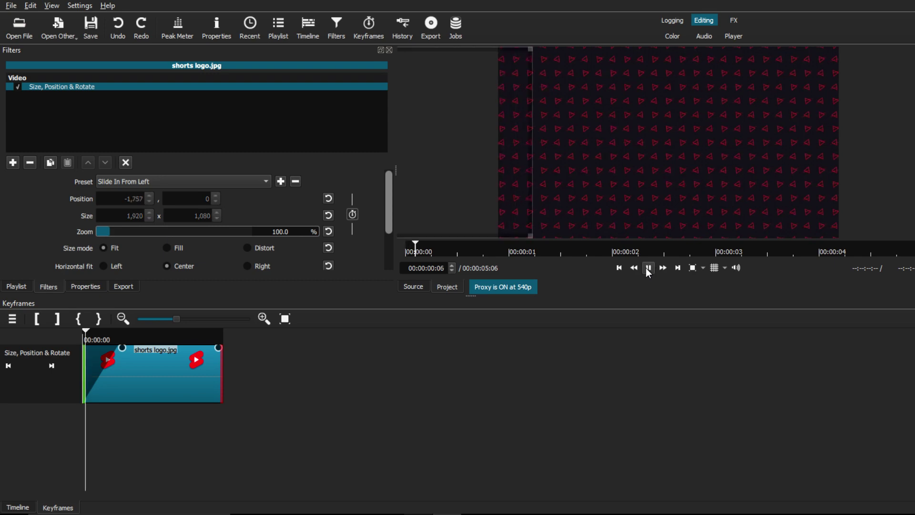
left_click(648, 267)
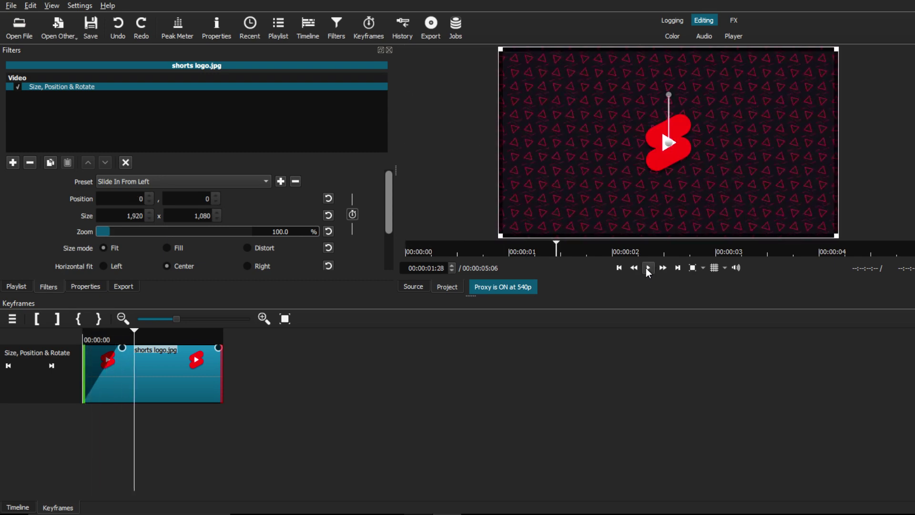
left_click_drag(123, 348, 92, 352)
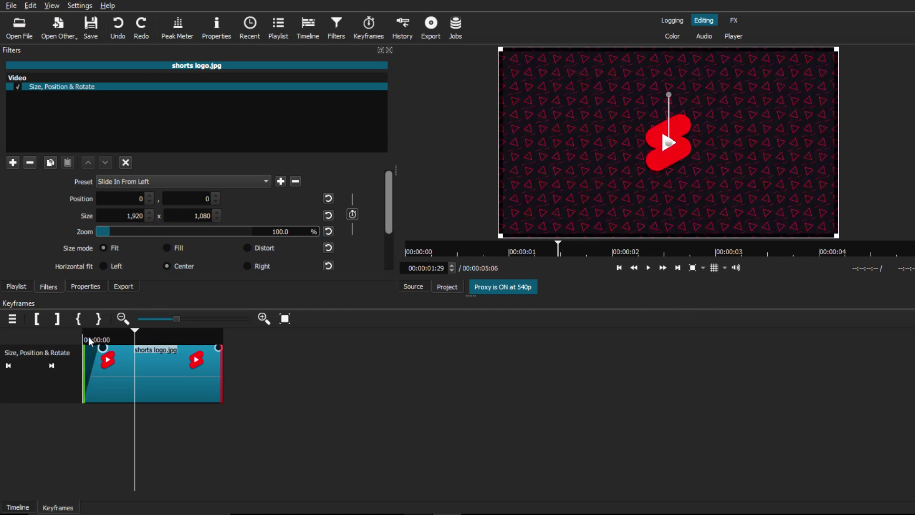
left_click(81, 337)
left_click(648, 267)
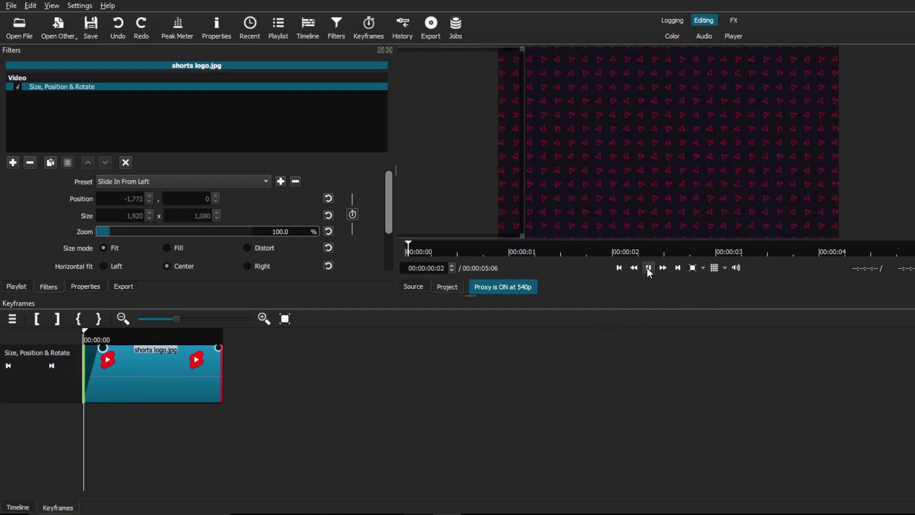
left_click(648, 267)
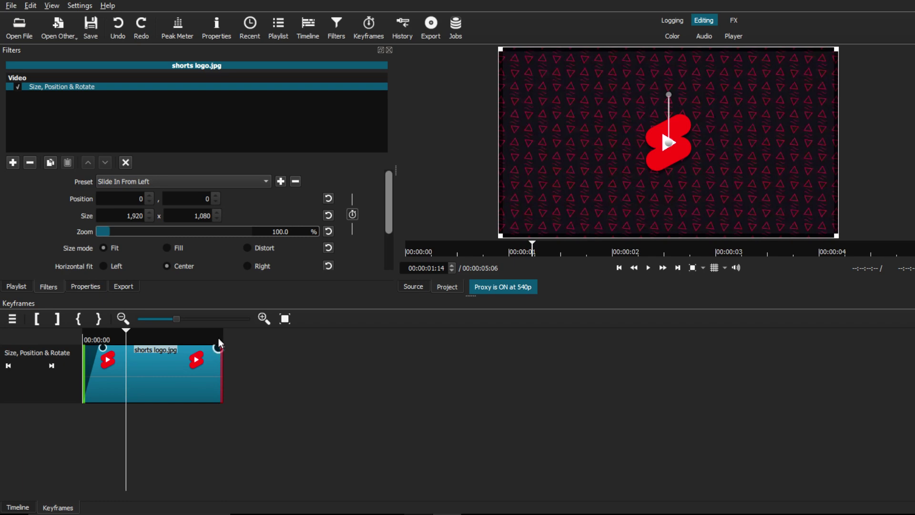
left_click(219, 340)
Apply the Slide Out Right preset so the logo exits right before the clip ends
left_click_drag(218, 350, 192, 358)
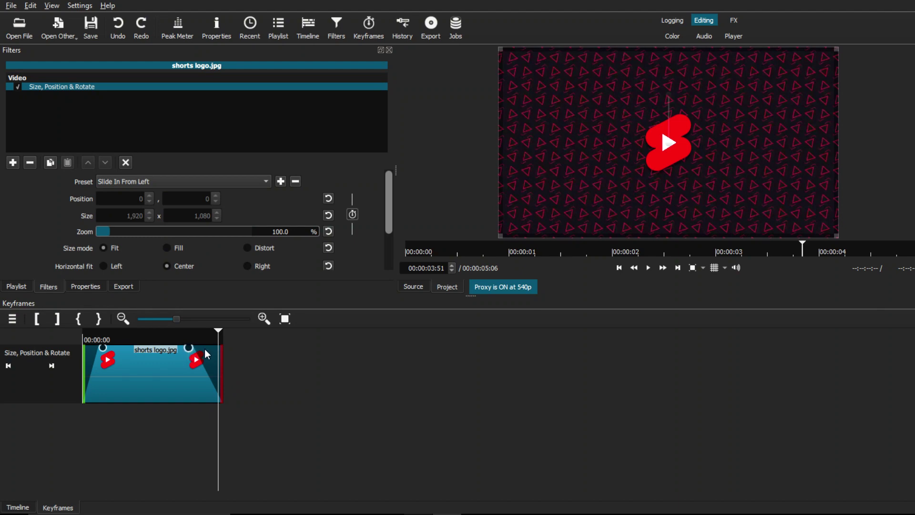
left_click(222, 181)
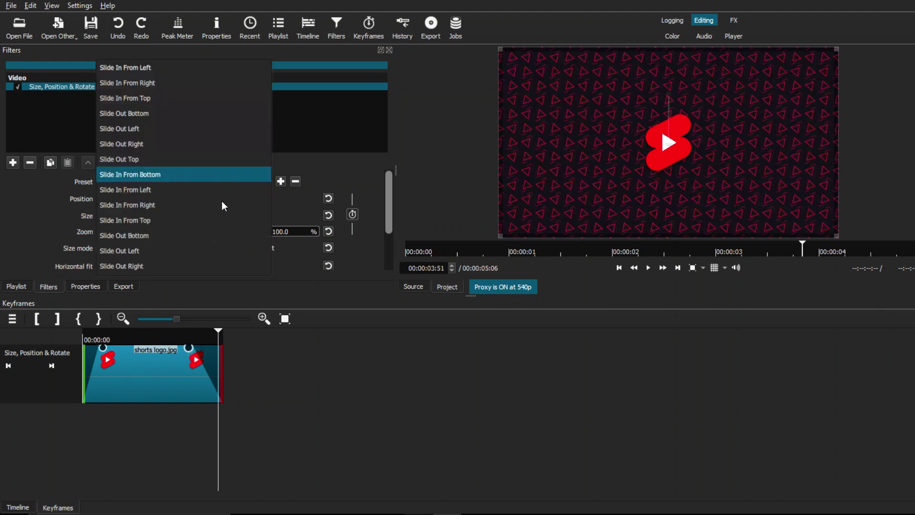
scroll(222, 202, "down", 2)
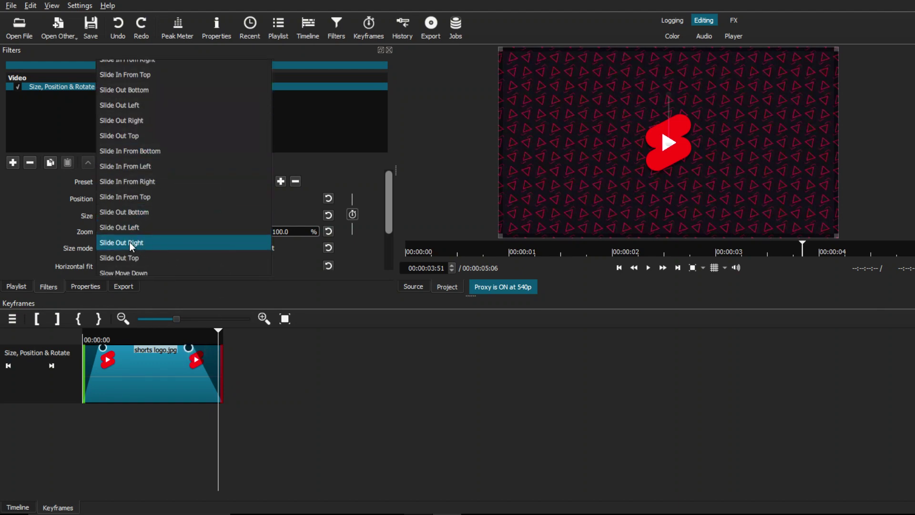
left_click(135, 242)
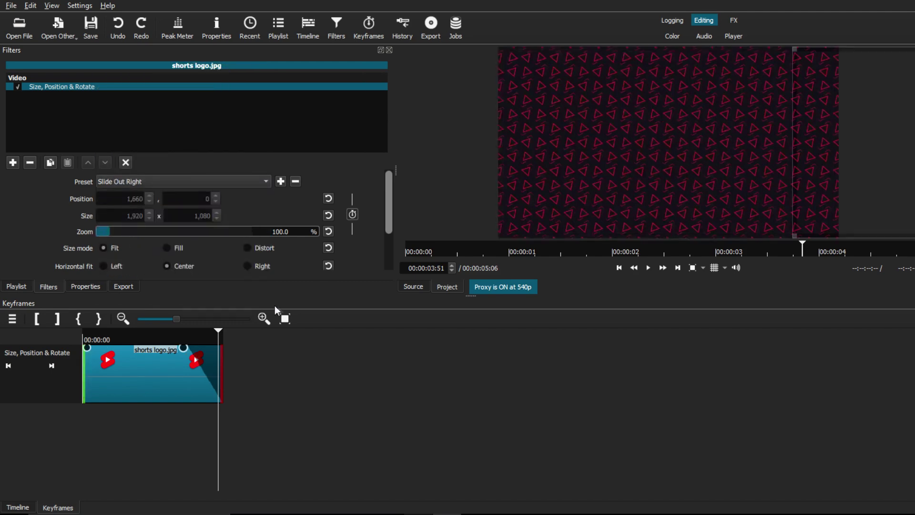
Lengthen the logo's slide-in ramp to about 00:44
left_click(88, 333)
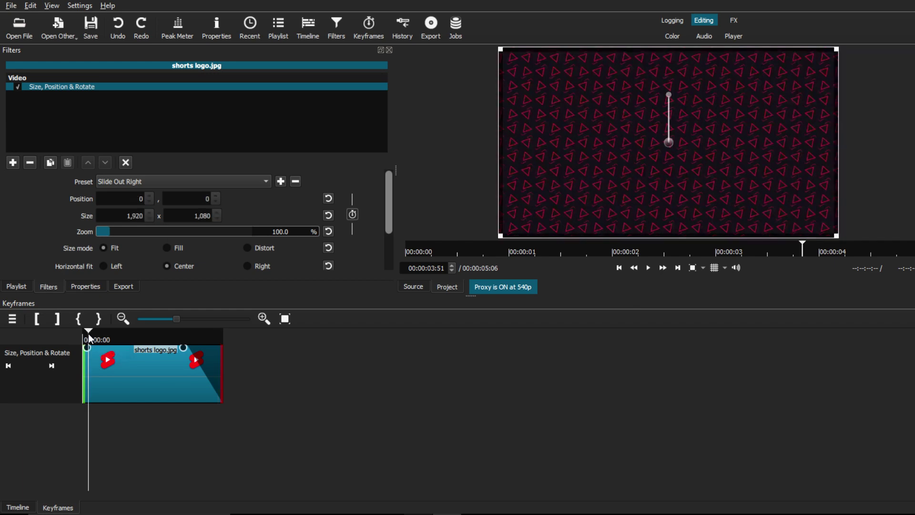
left_click_drag(101, 351, 135, 353)
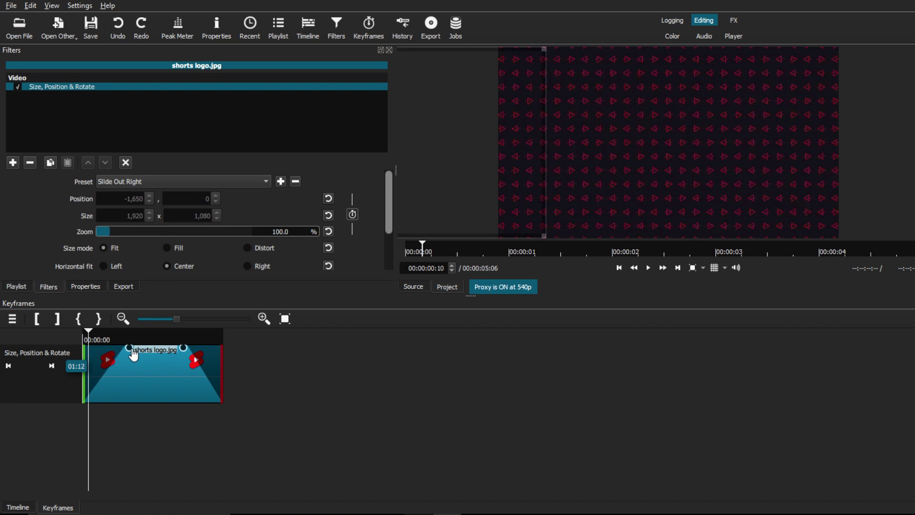
left_click(84, 334)
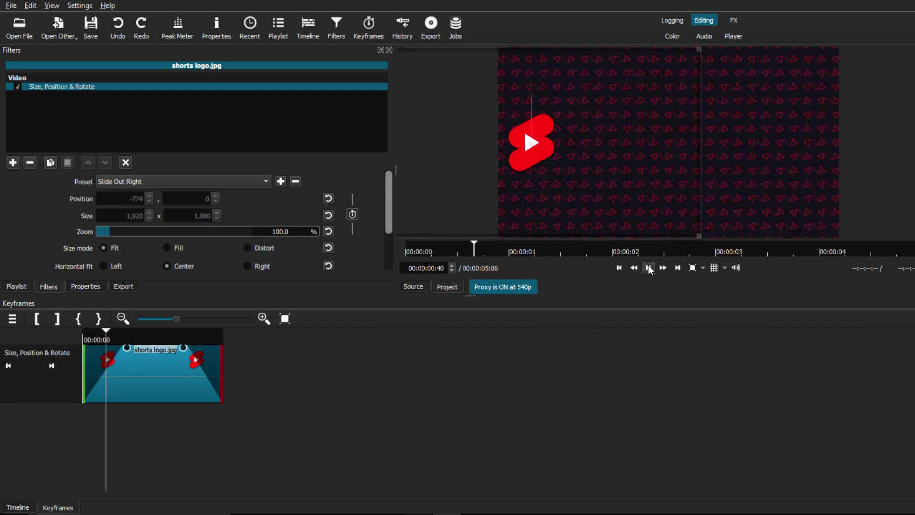
Preview the logo animation, then adjust the slide-in and slide-out ramp lengths
left_click(648, 267)
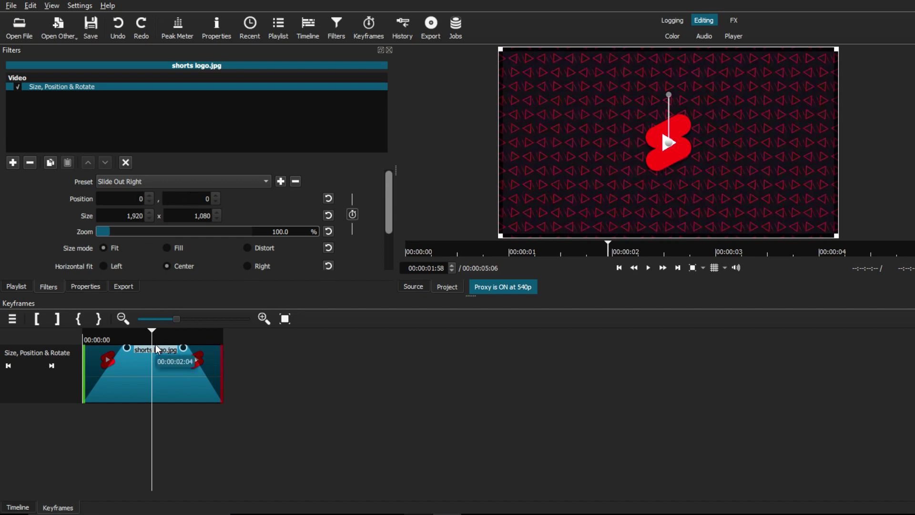
left_click(649, 268)
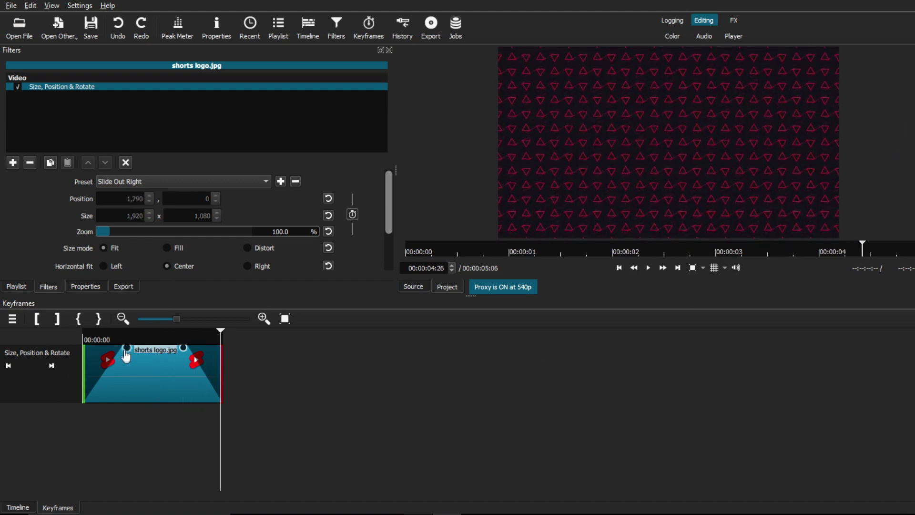
left_click_drag(126, 355, 111, 356)
left_click_drag(185, 357, 199, 359)
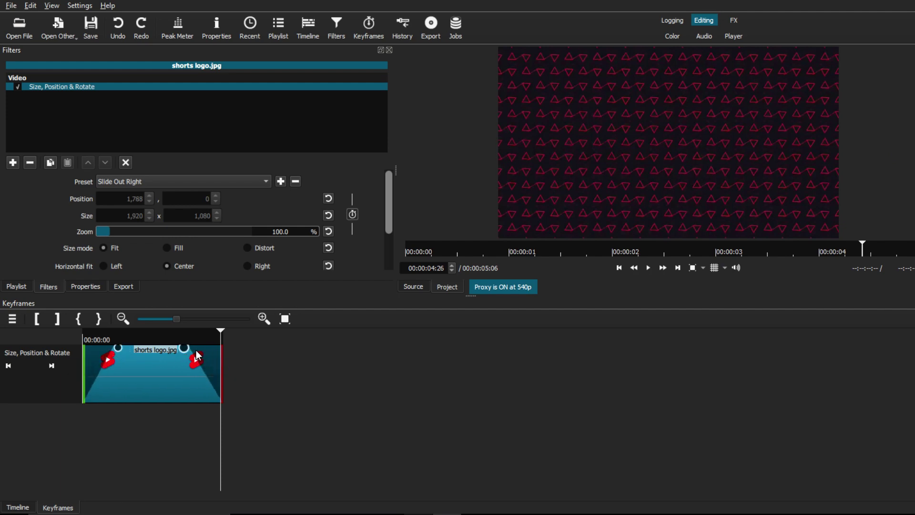
Trim the end of shorts logo.jpg on V2 and move it back to 00:00:00
left_click(18, 507)
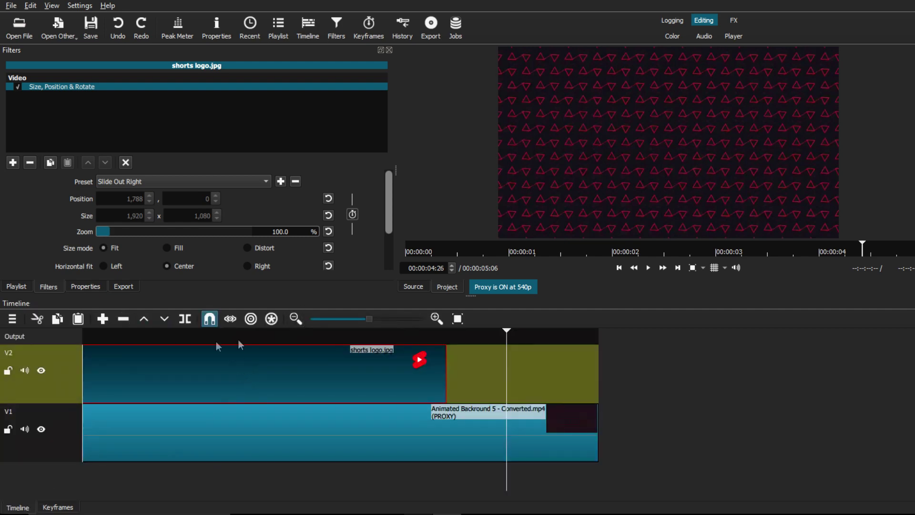
left_click(86, 334)
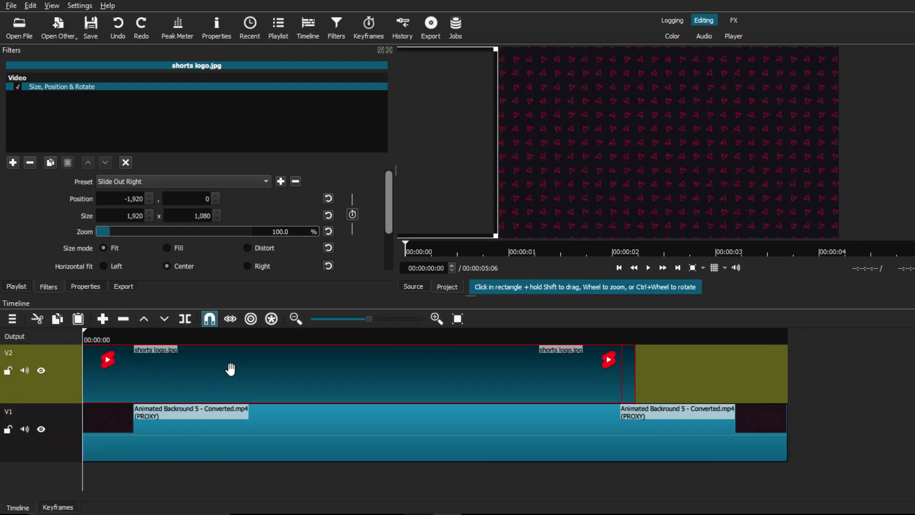
left_click_drag(231, 370, 272, 369)
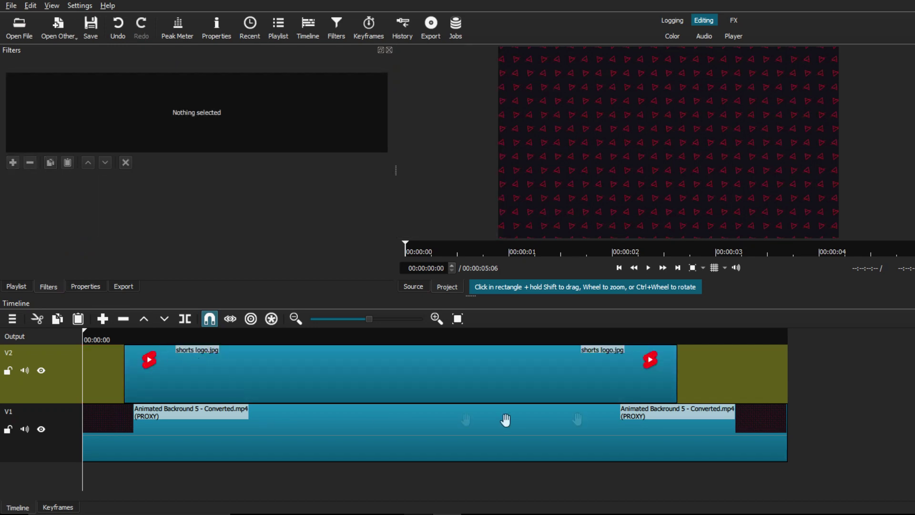
left_click_drag(676, 387, 567, 380)
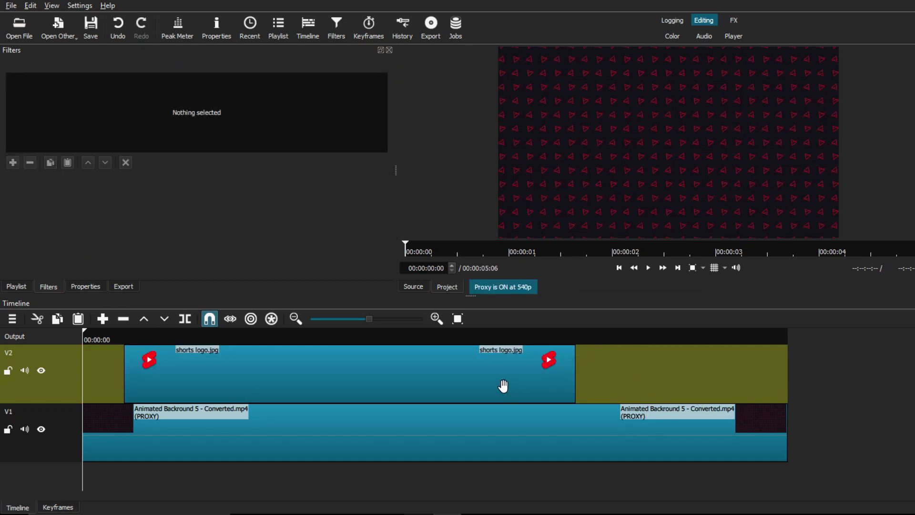
left_click_drag(503, 386, 267, 385)
Show the logo clip's keyframes and scrub from the centred hold into the slide-out
left_click(259, 379)
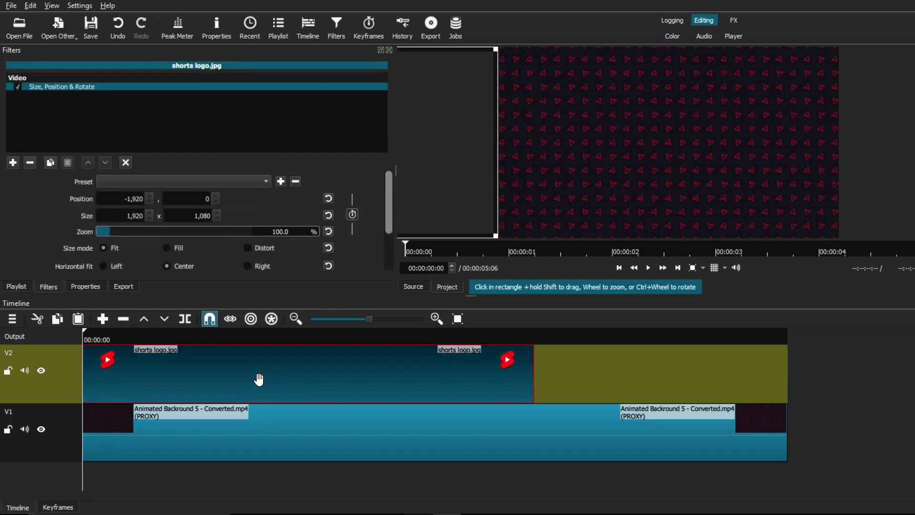
left_click(71, 506)
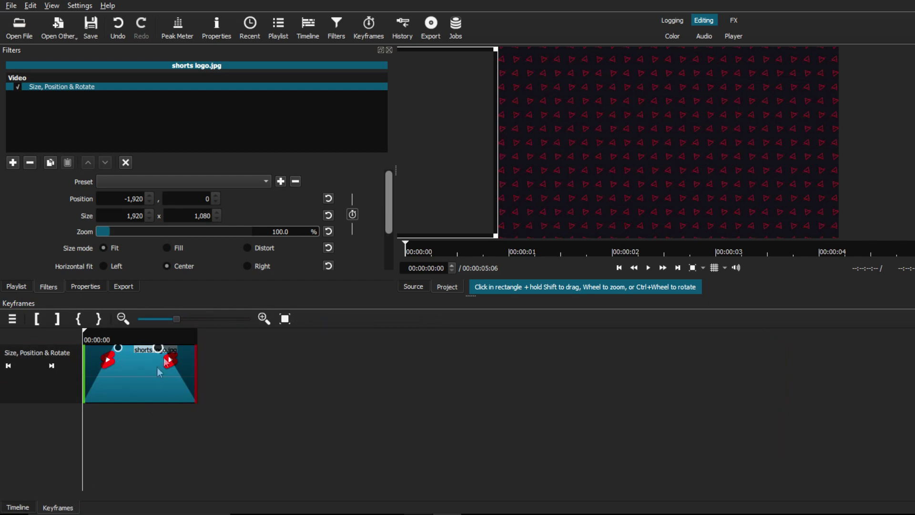
left_click(141, 332)
left_click(181, 337)
left_click_drag(181, 338, 193, 338)
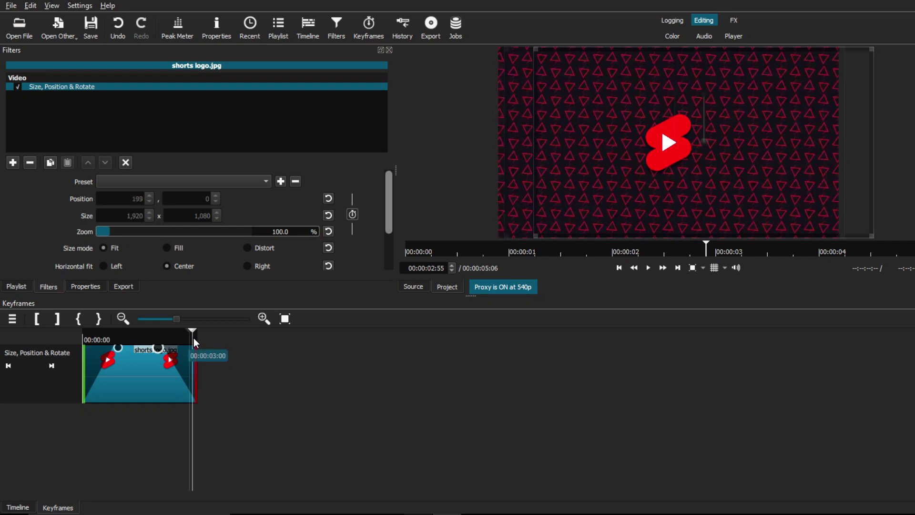
Preview the logo's slide animation, then drag its slide-out keyframe later in the clip
left_click(90, 335)
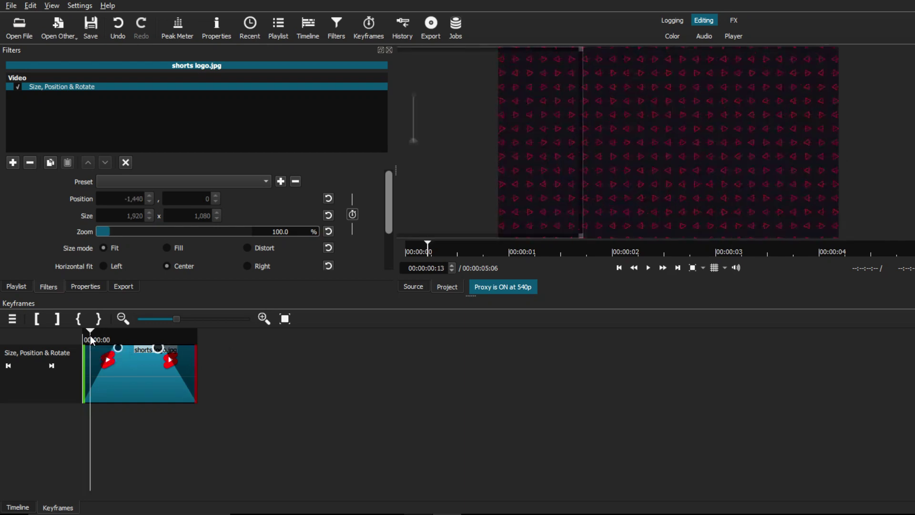
left_click(649, 268)
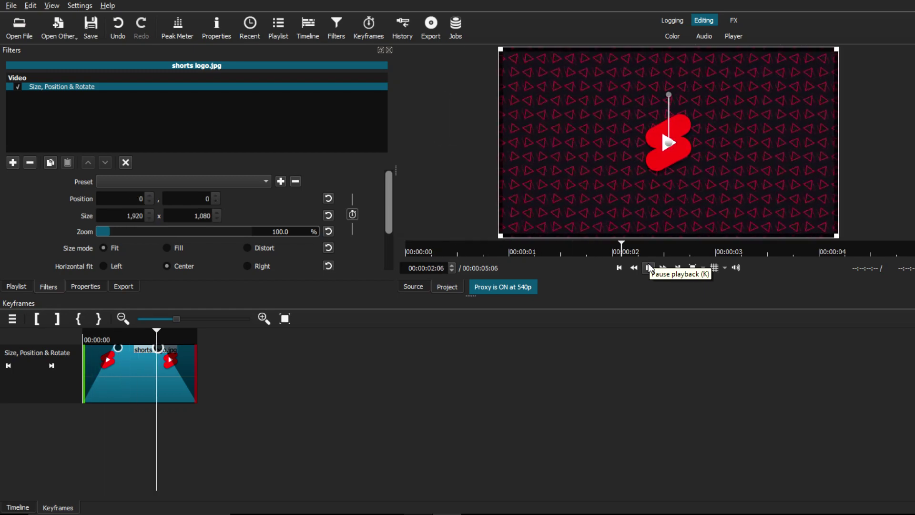
left_click(648, 268)
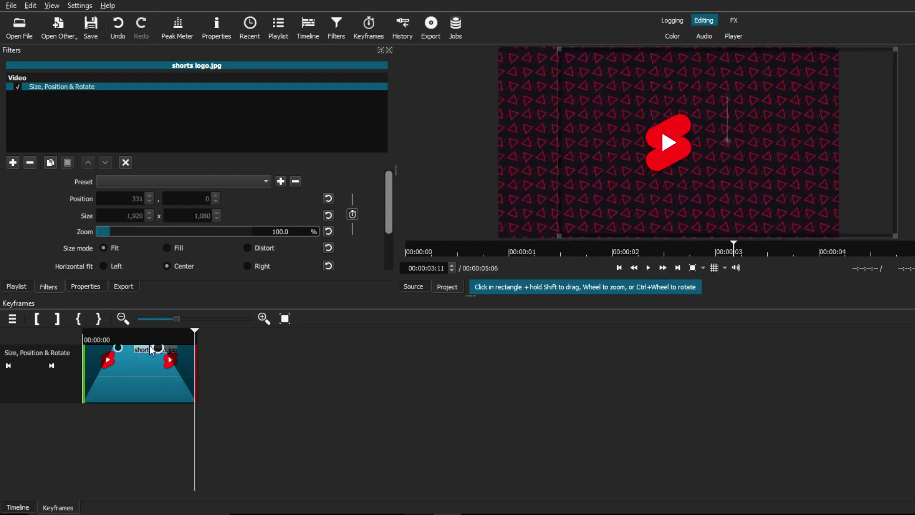
left_click_drag(158, 348, 195, 352)
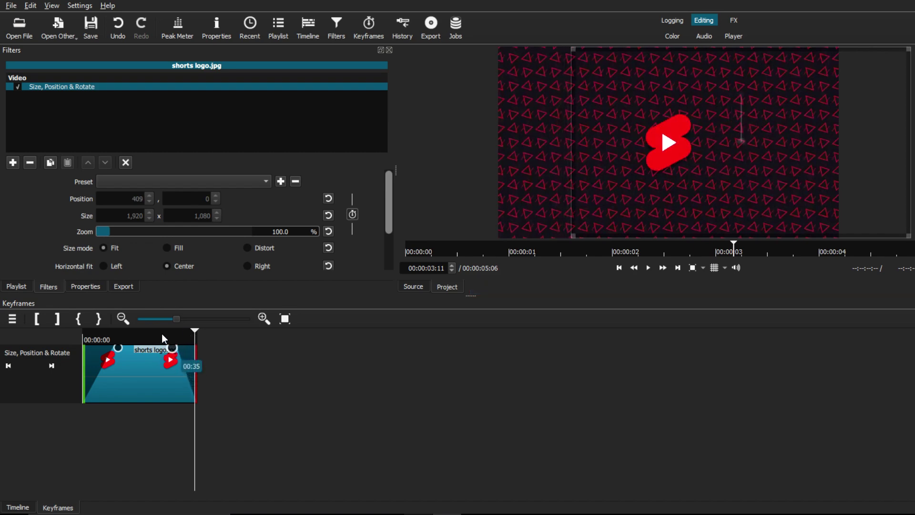
Replay from mid-clip to confirm the later slide-out, then bring up the filter presets list
left_click(162, 338)
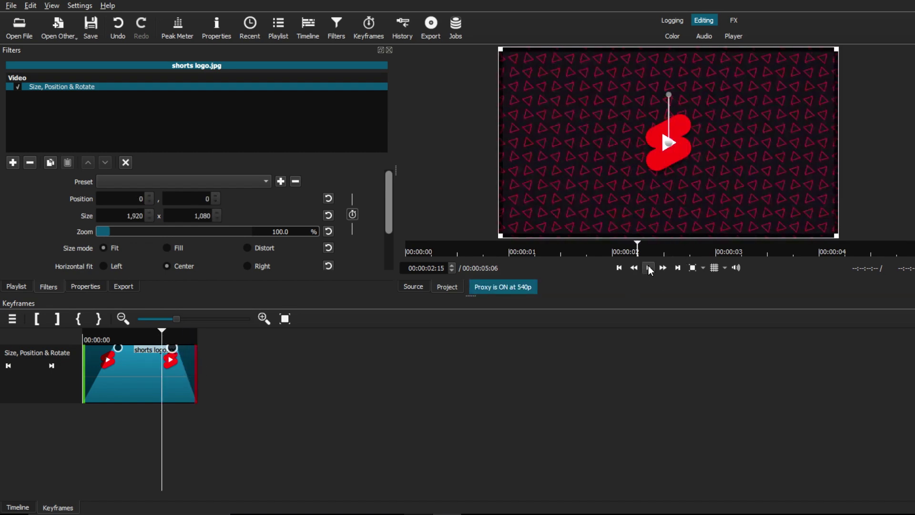
left_click(649, 268)
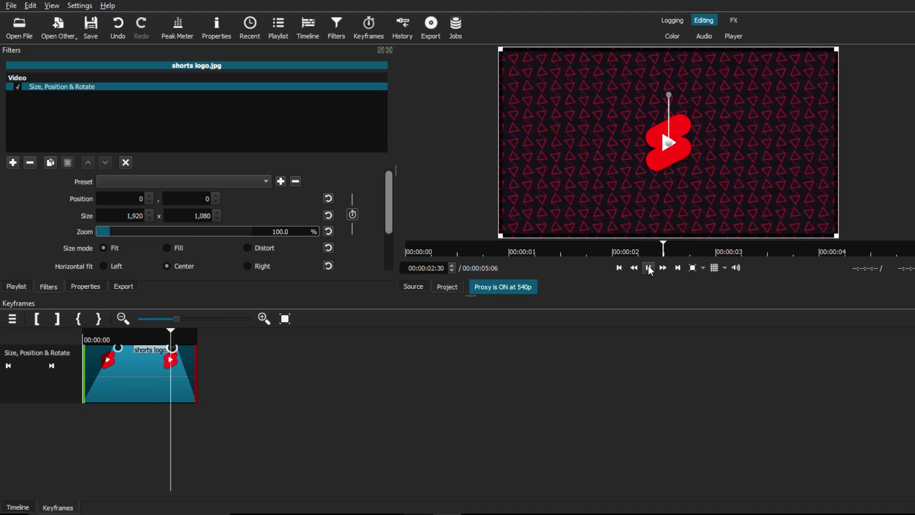
left_click(648, 268)
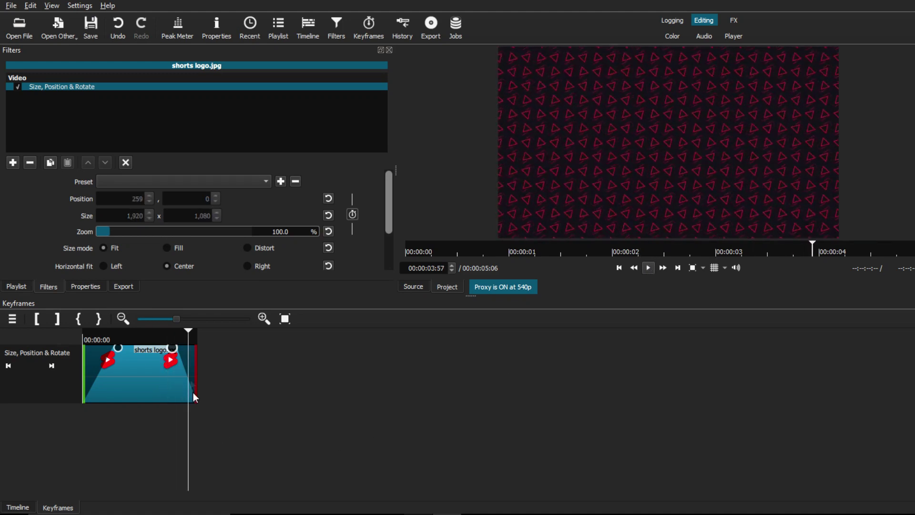
left_click(154, 339)
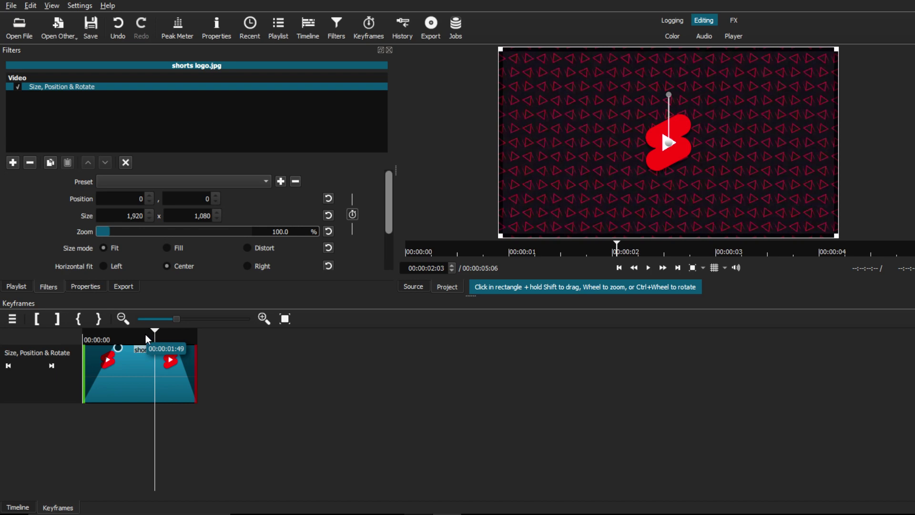
left_click(249, 182)
Reset the logo filter to defaults and keyframe its X position at -1920 on the first frame
left_click(122, 84)
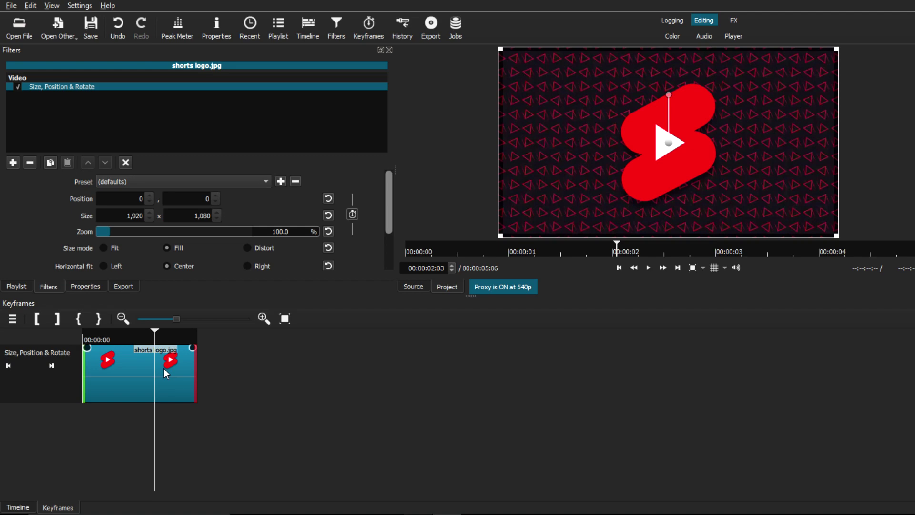
left_click(83, 333)
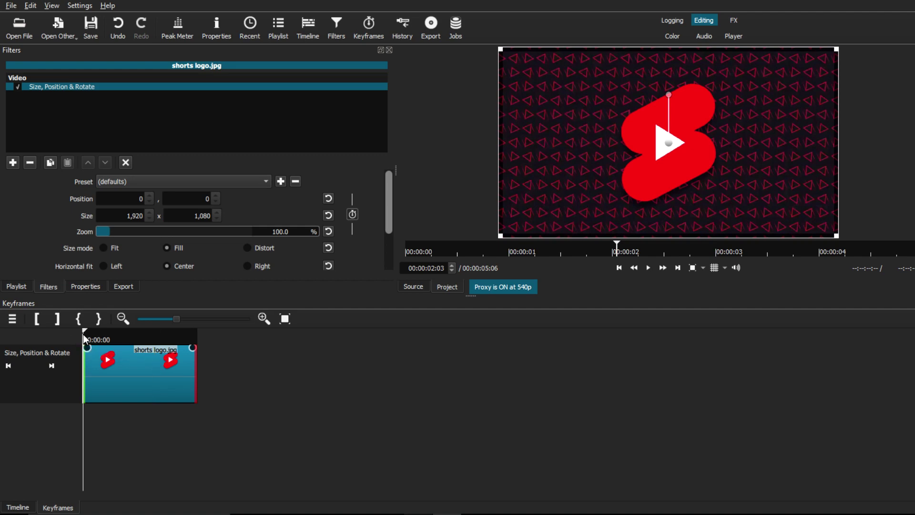
left_click(353, 214)
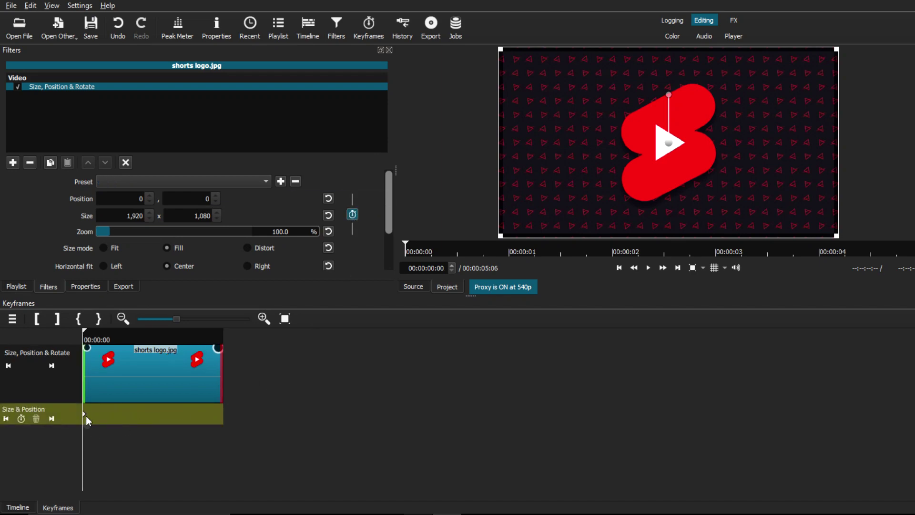
double_click(140, 198)
type("-1920")
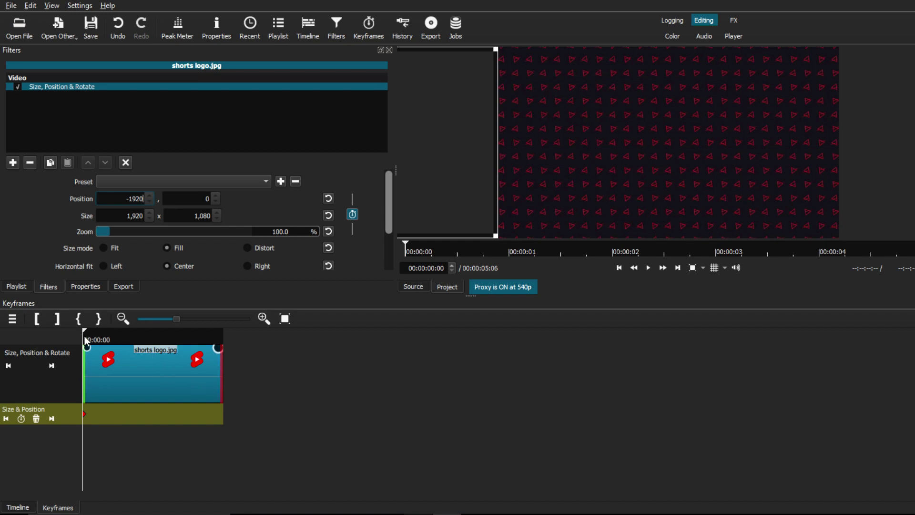
Keyframe X position 0 at 00:00:01:36 so the logo arrives centred
left_click_drag(84, 336, 138, 334)
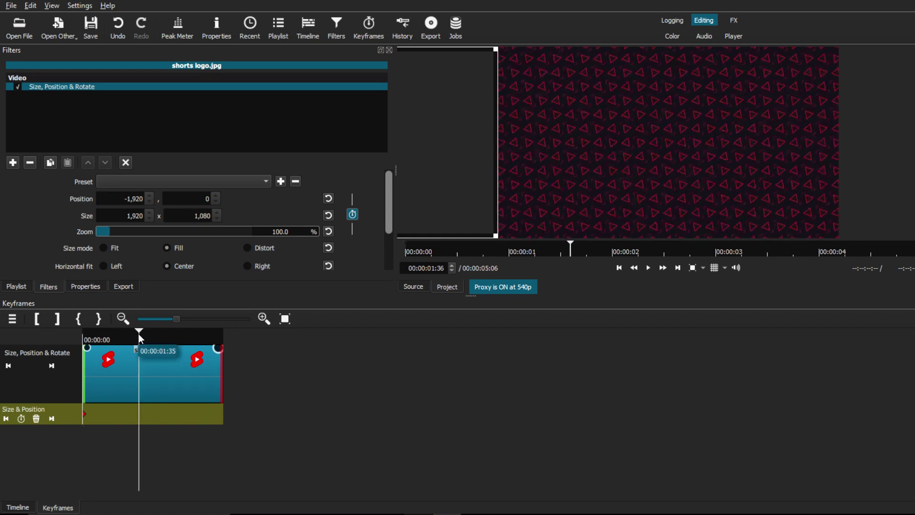
double_click(146, 198)
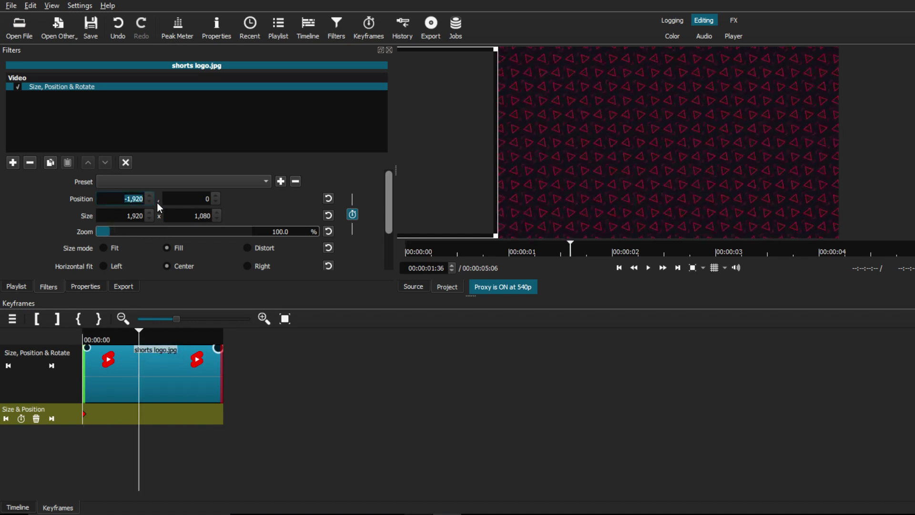
type("0")
key("Return")
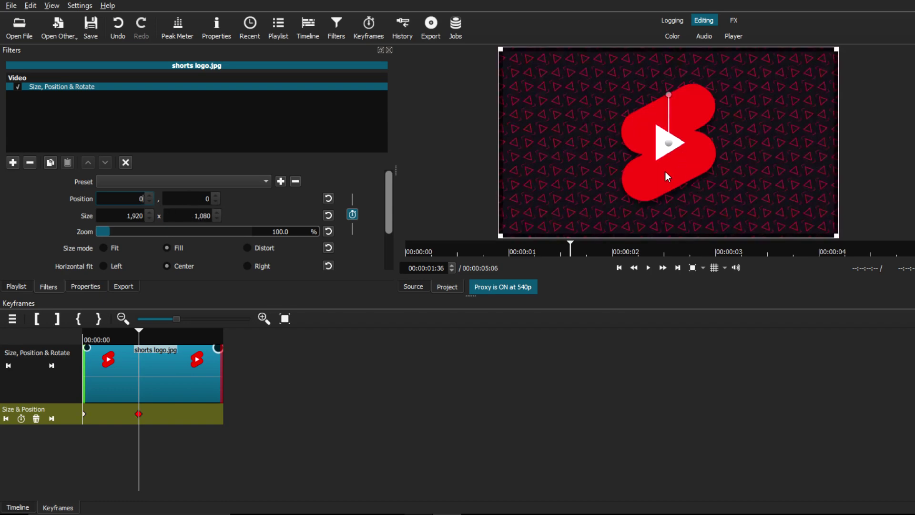
left_click(162, 336)
At 00:00:02:19, re-enter X position 0 to add a keyframe holding the logo centred
left_click_drag(163, 336, 164, 335)
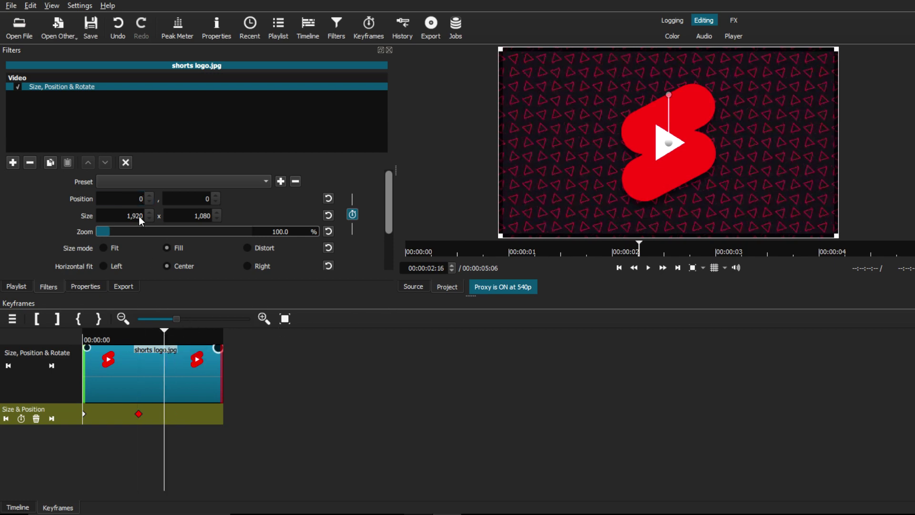
double_click(138, 199)
type("1")
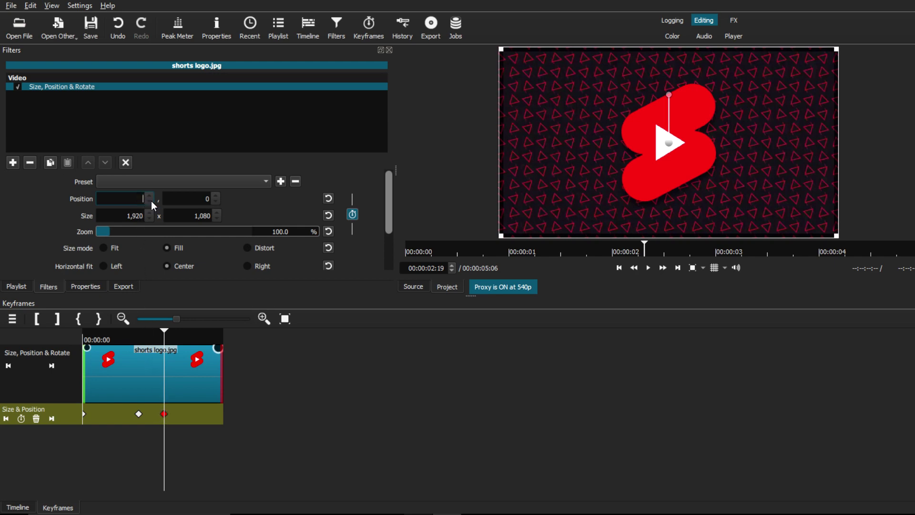
type("0")
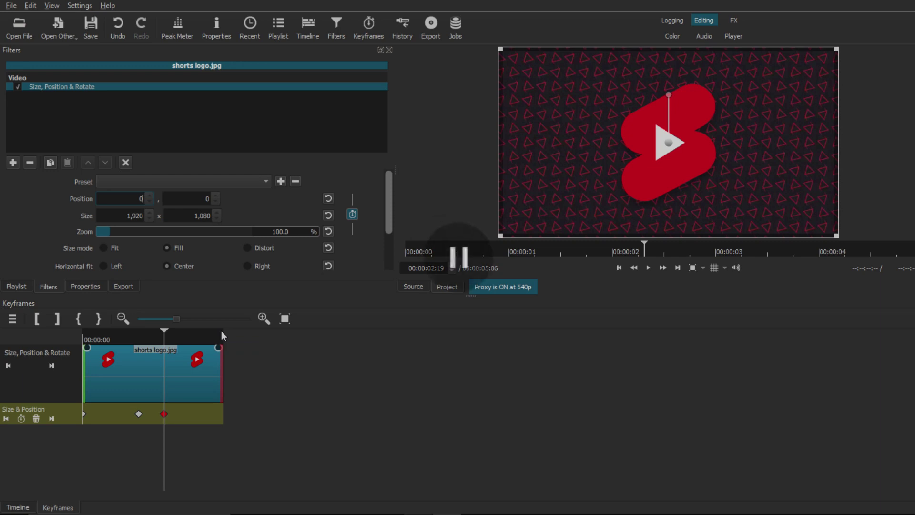
Add a clip-end keyframe with X position 1920, then return to 00:00:00
left_click(222, 331)
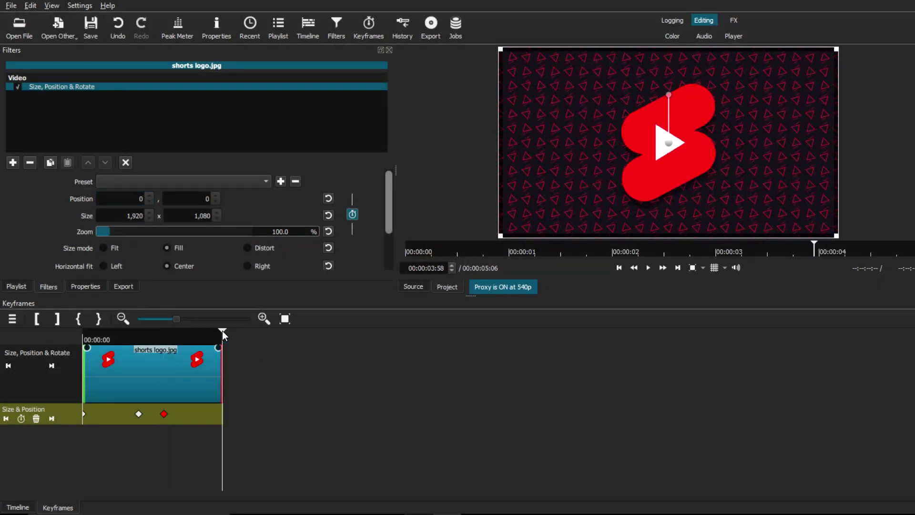
left_click(148, 201)
type("1920")
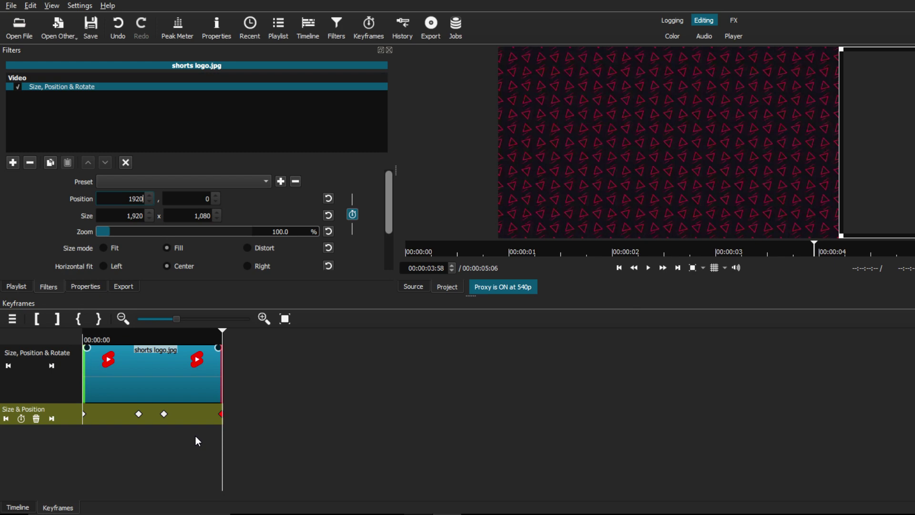
left_click(84, 414)
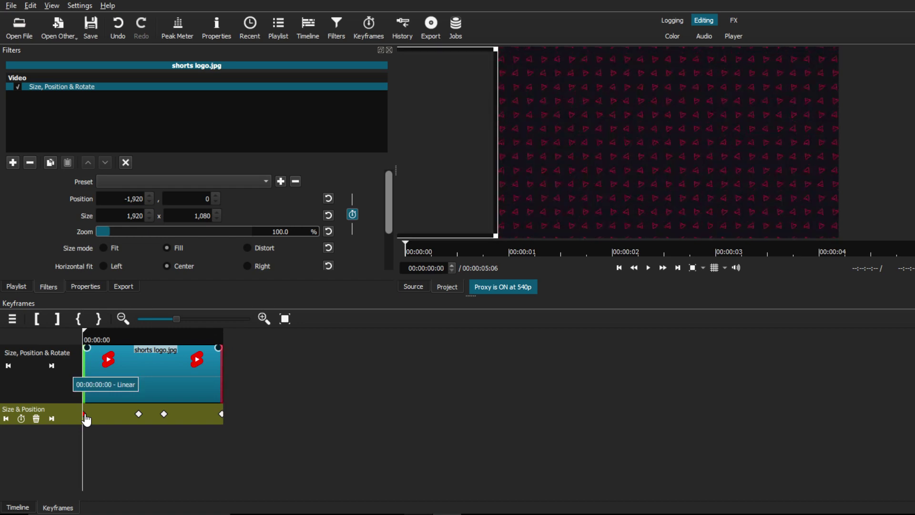
Set the first keyframe's interpolation type and make the centred 00:00:01:36 keyframe Hold
right_click(86, 419)
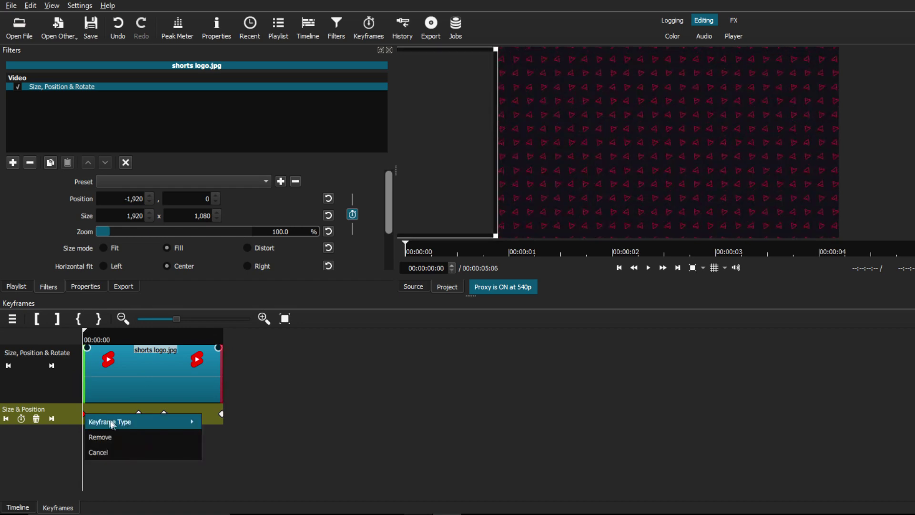
mouse_move(118, 421)
mouse_move(164, 422)
left_click(209, 453)
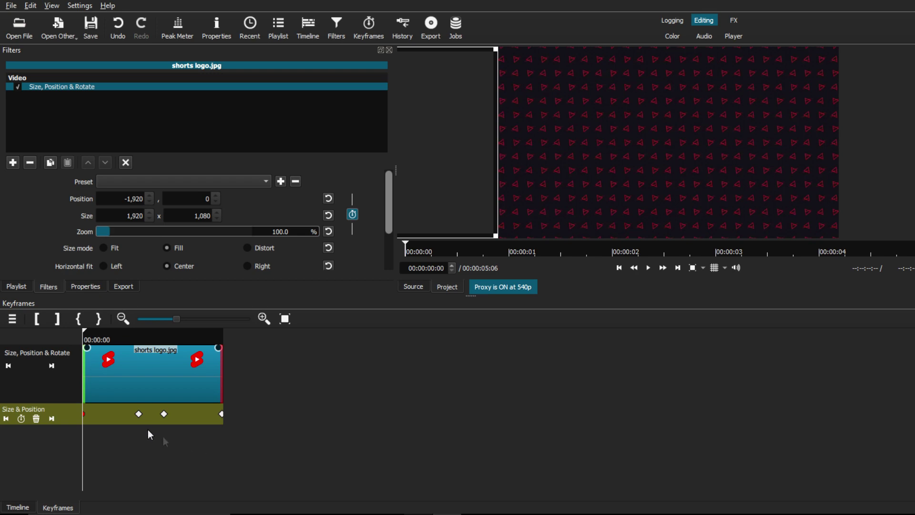
left_click(139, 415)
right_click(141, 418)
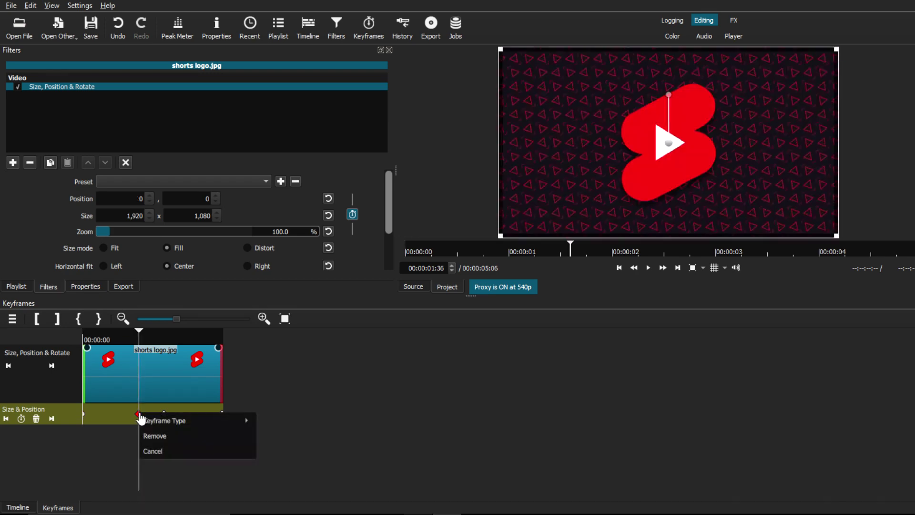
mouse_move(209, 420)
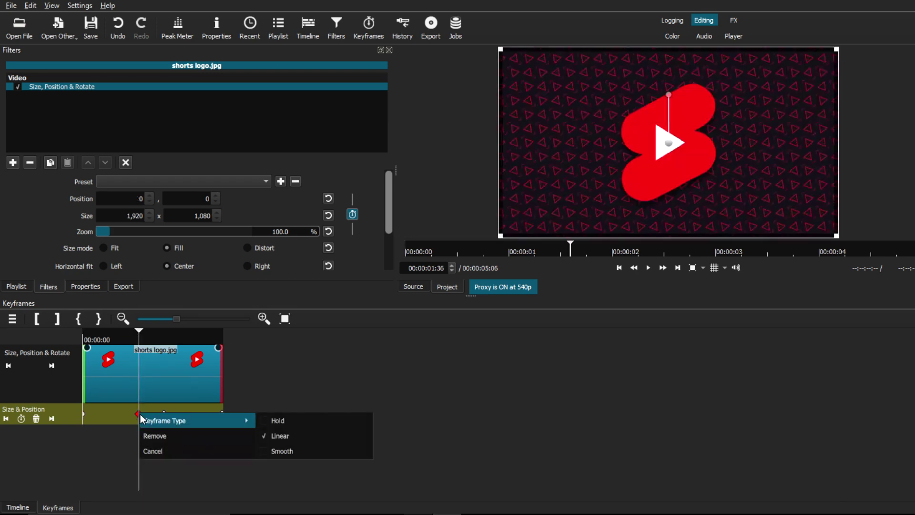
left_click(262, 421)
Make the 00:00:02:19 and clip-end keyframes Smooth, then return to the clip start
left_click(164, 415)
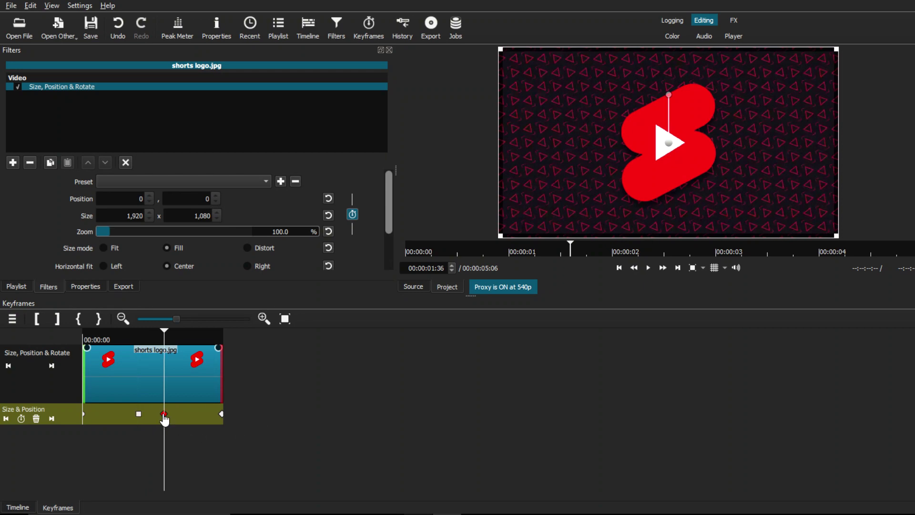
right_click(164, 415)
mouse_move(219, 423)
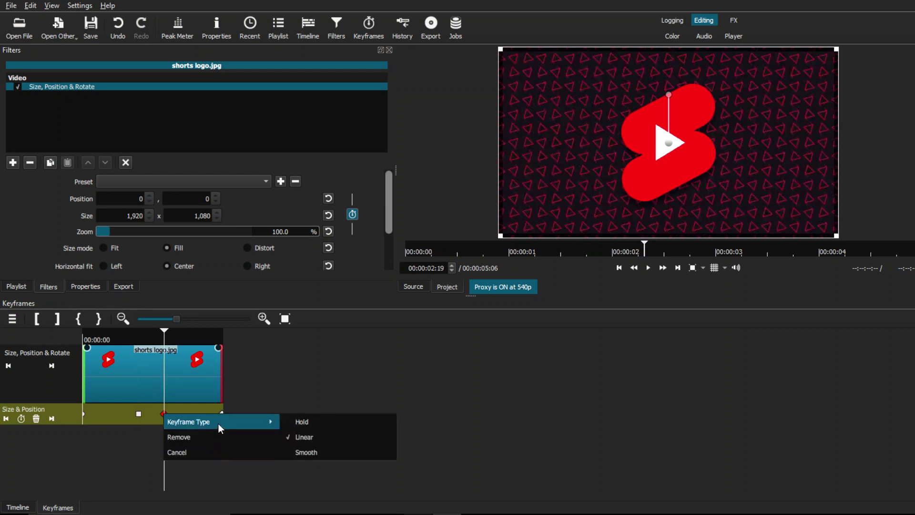
left_click(289, 451)
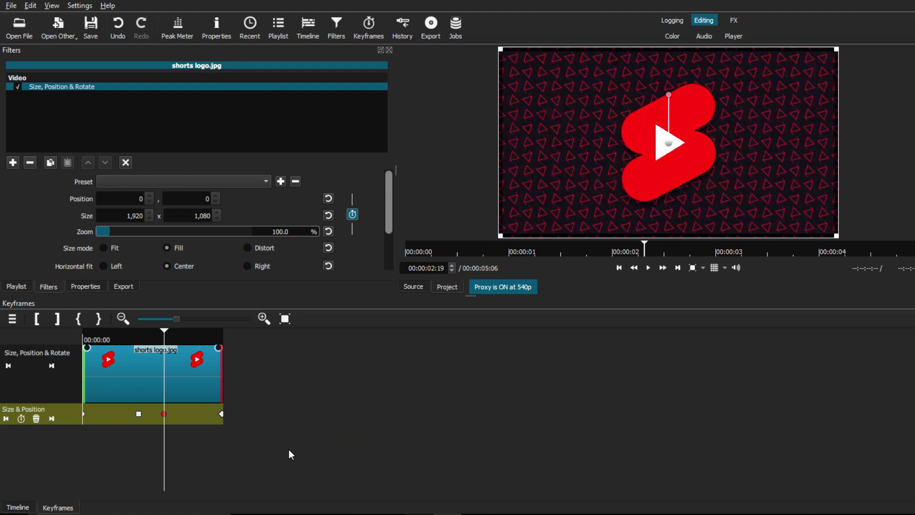
left_click(223, 415)
right_click(223, 421)
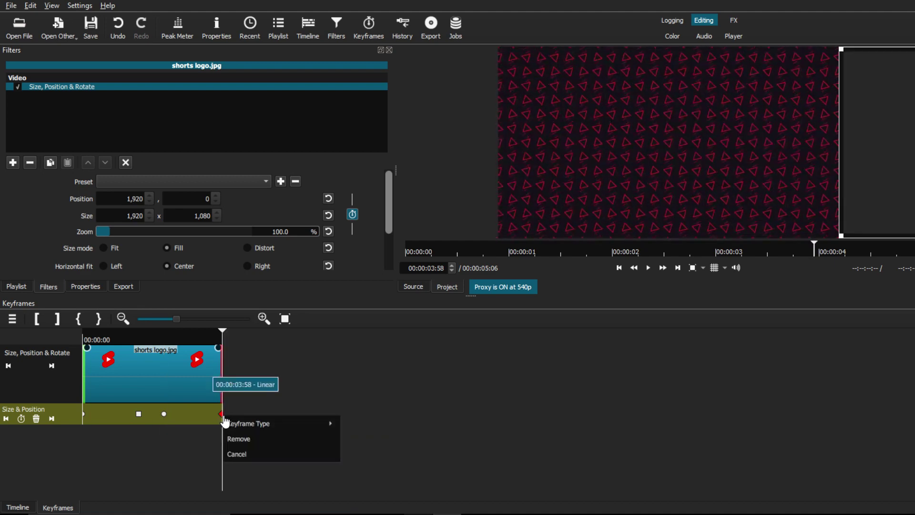
mouse_move(246, 425)
left_click(351, 455)
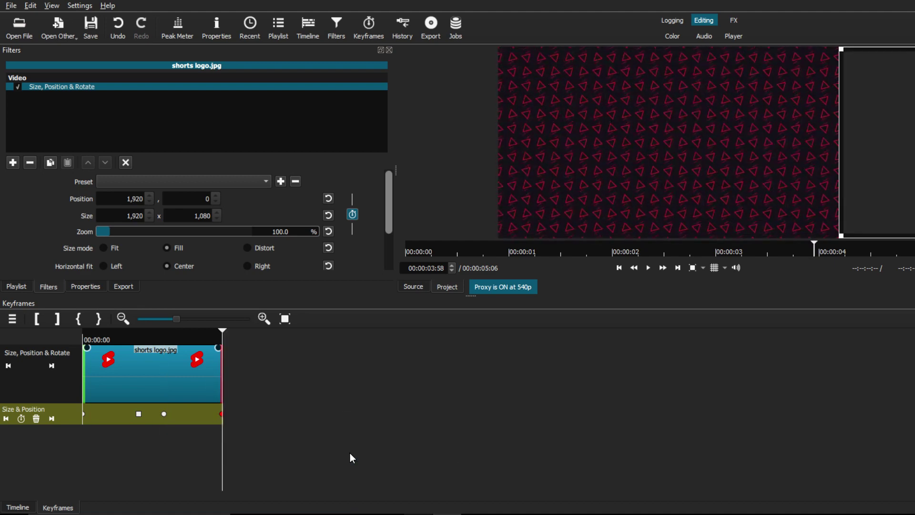
left_click(77, 330)
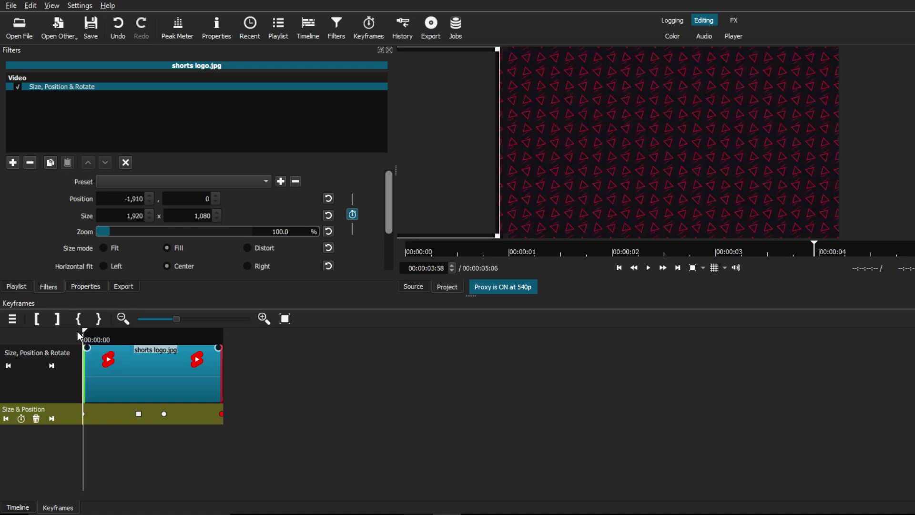
Stop the preview and select the centred Hold keyframe at 00:00:01:36
left_click(649, 268)
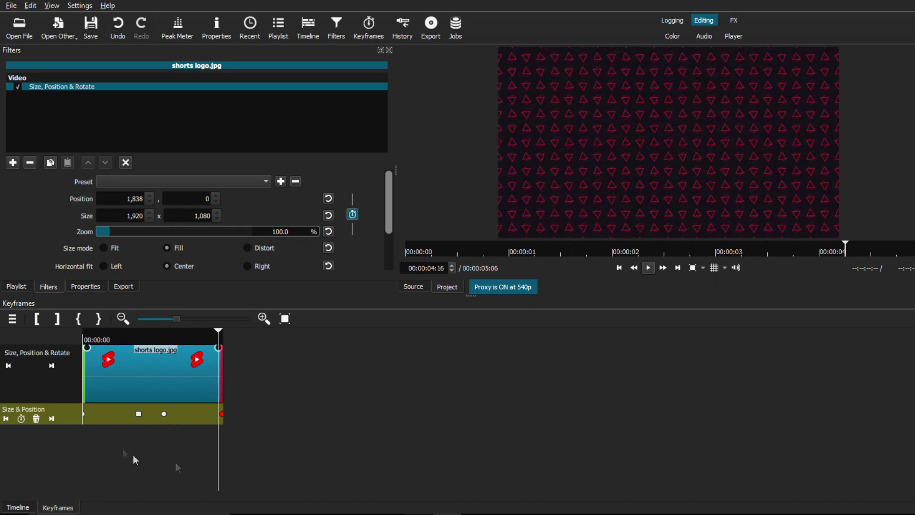
left_click(138, 413)
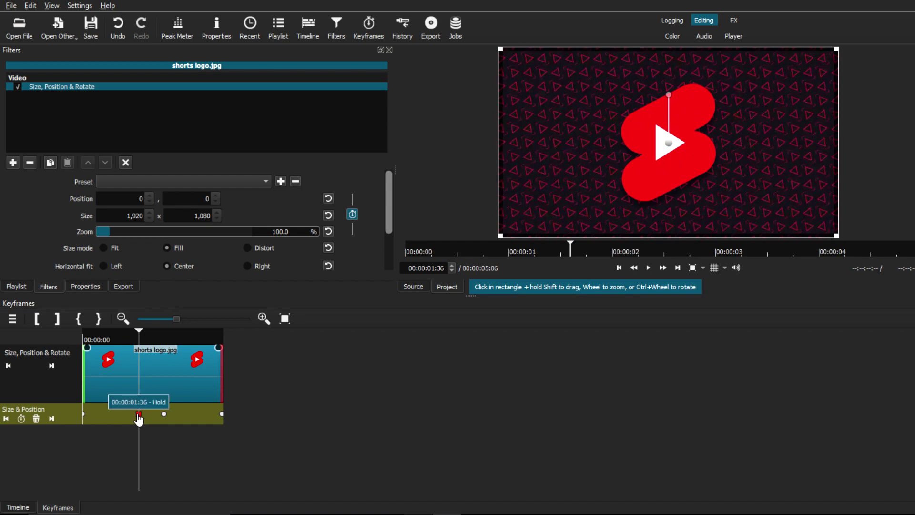
Move the smooth keyframe to 00:00:01:59 and preview the animation from the start
left_click_drag(164, 414, 153, 414)
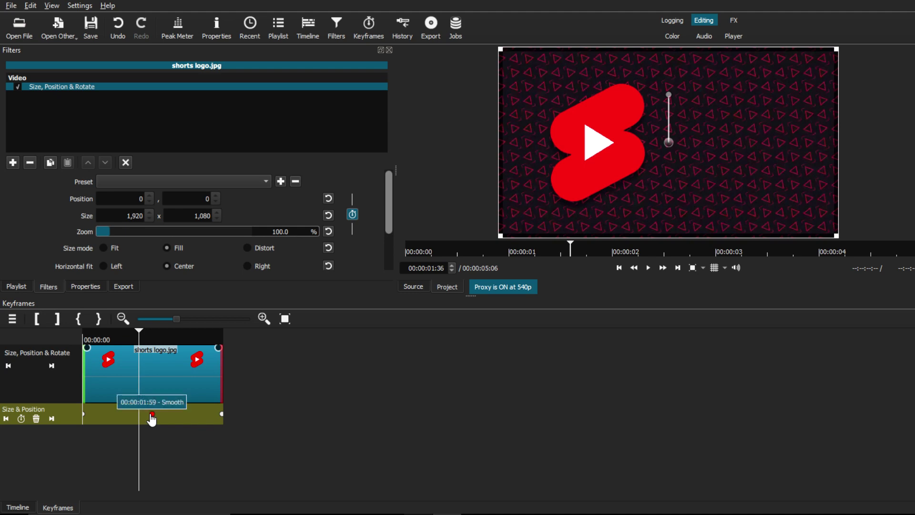
right_click(153, 413)
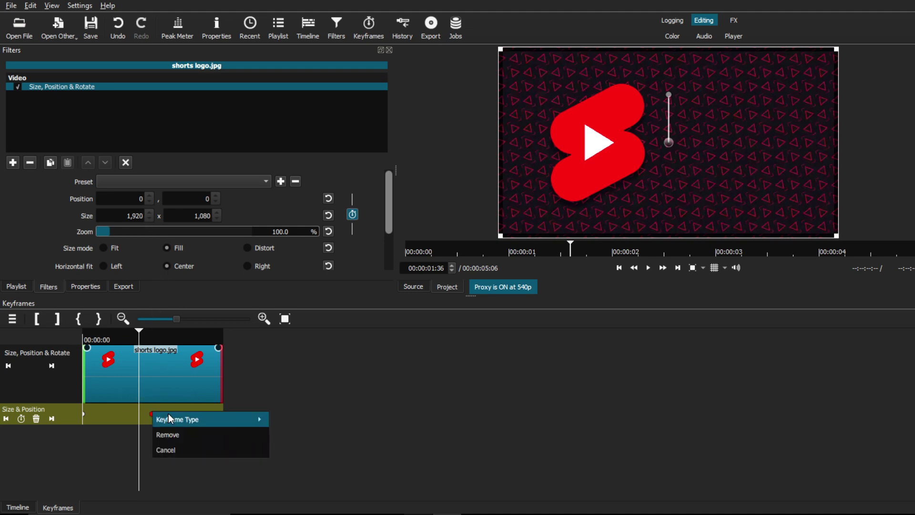
left_click(281, 470)
left_click(86, 339)
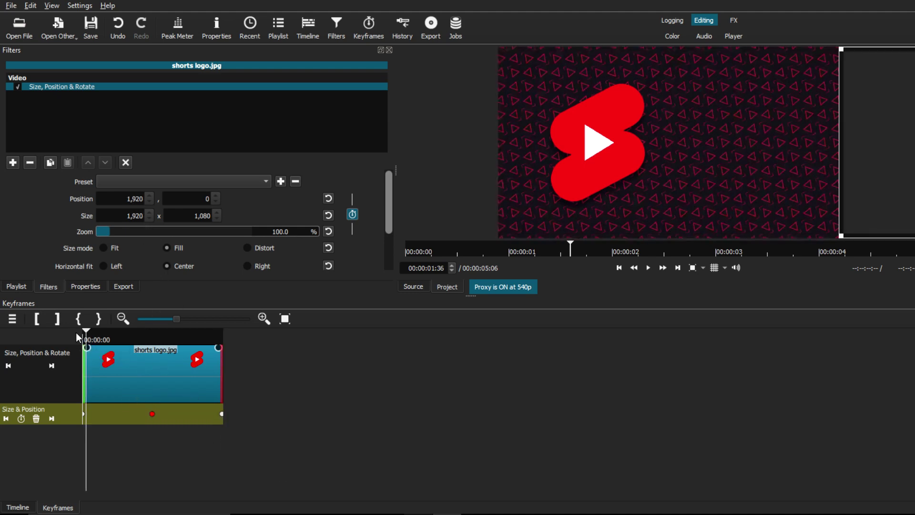
left_click(648, 267)
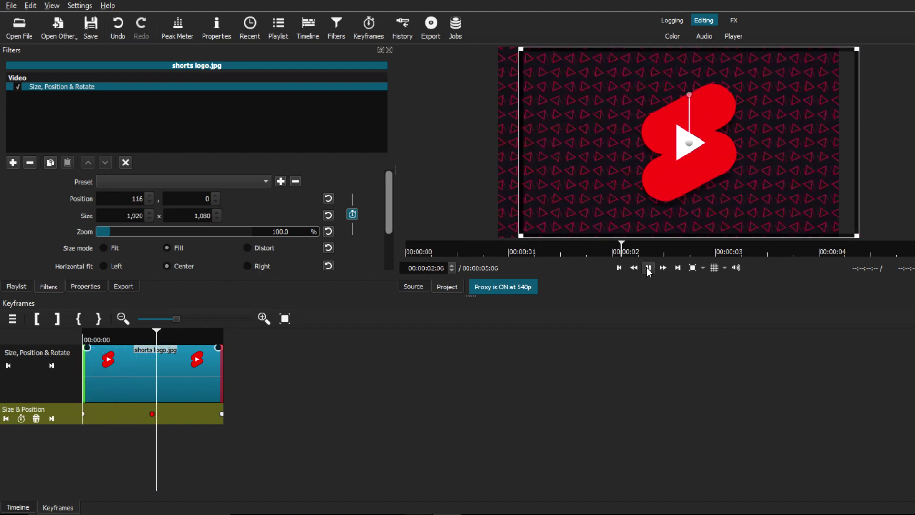
left_click(648, 267)
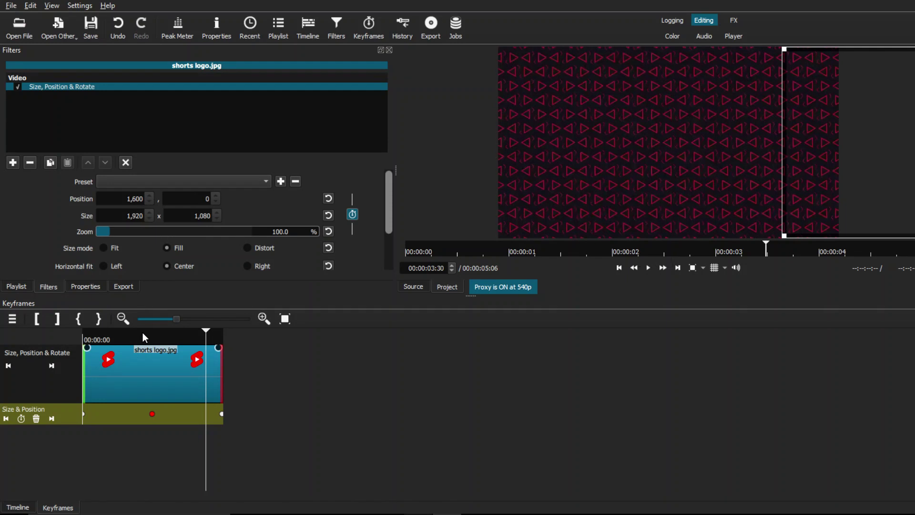
Add a Hold keyframe at 00:00:01:33 with X position 0
left_click_drag(142, 333, 136, 333)
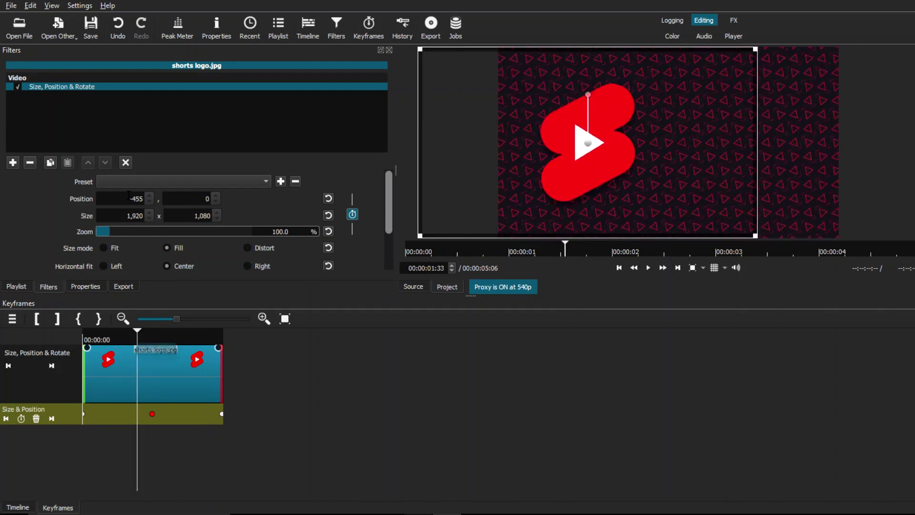
left_click(151, 202)
type("0")
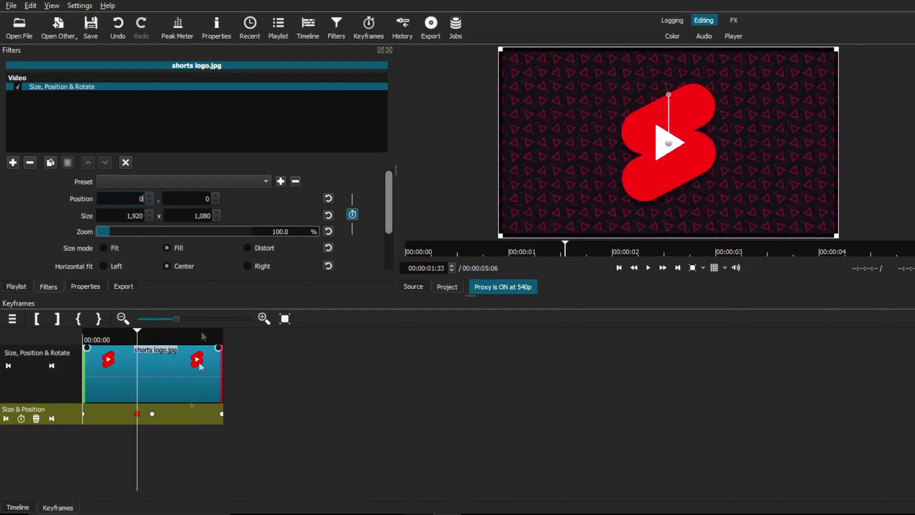
right_click(137, 413)
mouse_move(229, 420)
left_click(274, 419)
Check the 00:00:01:59 keyframe, replay the animation, and select the 00:00:01:33 keyframe
double_click(152, 414)
right_click(152, 413)
left_click(139, 409)
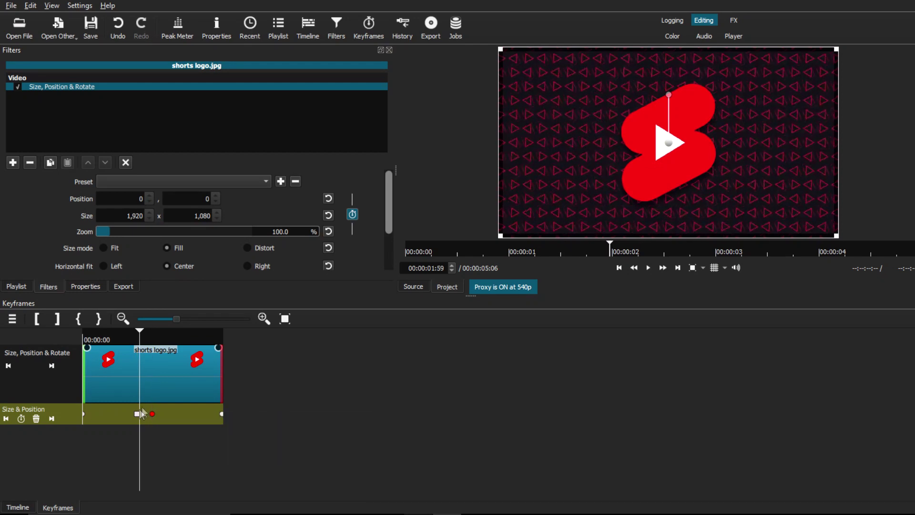
left_click(157, 410)
left_click(83, 337)
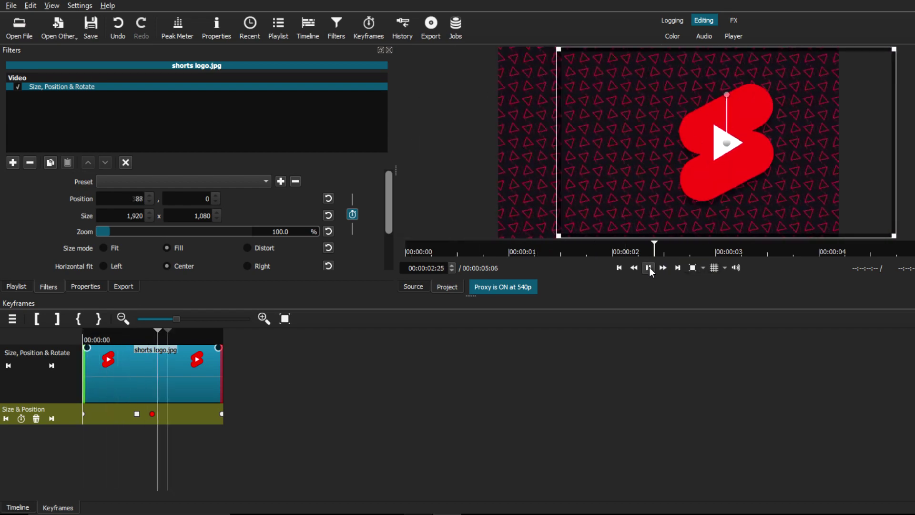
left_click(648, 267)
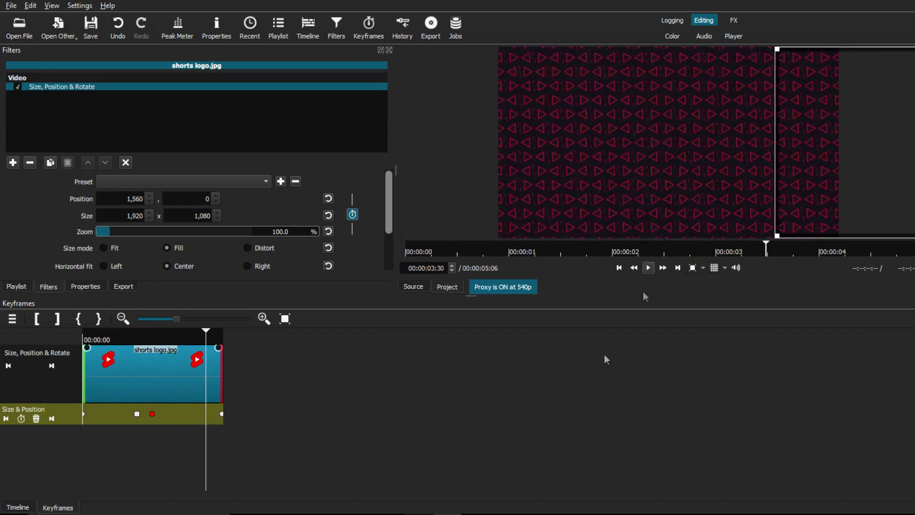
left_click(136, 414)
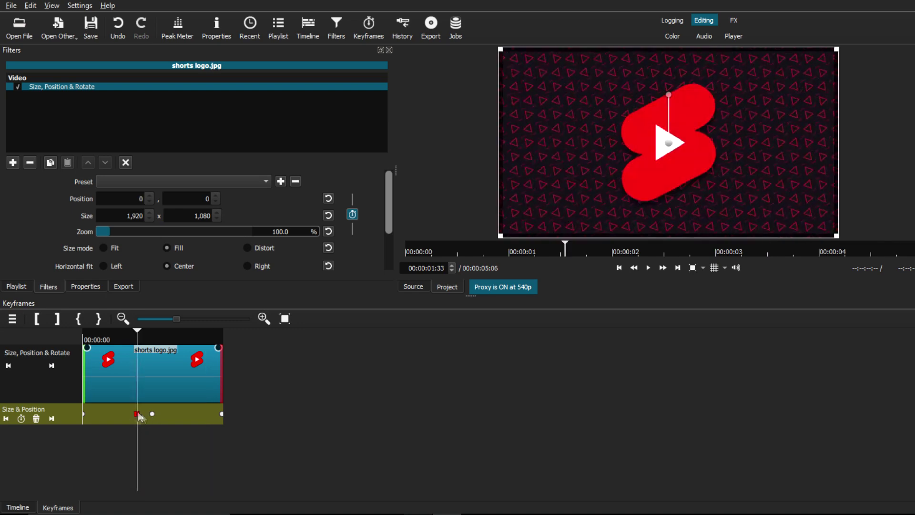
Move the Hold keyframe earlier to 00:00:00:45 and preview the animation
left_click_drag(127, 417, 110, 417)
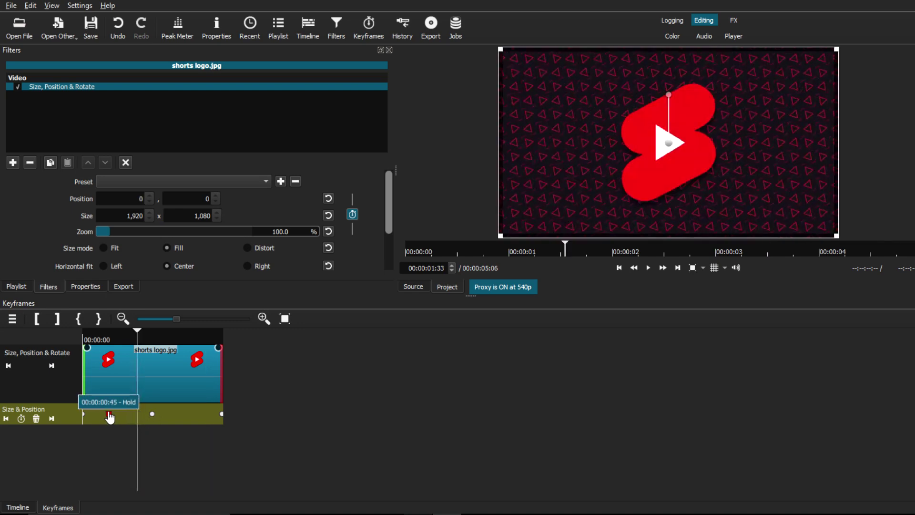
key("Home")
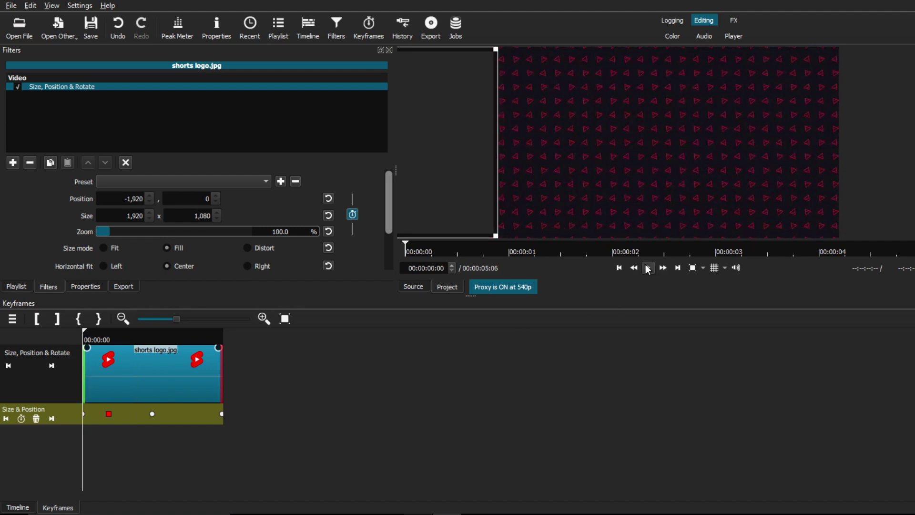
left_click(648, 268)
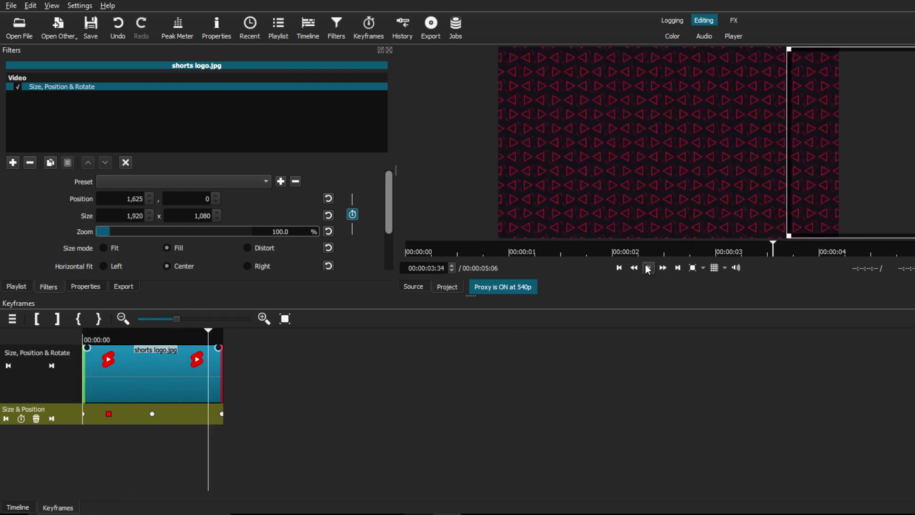
left_click(648, 269)
Move the smooth keyframe to 00:00:02:41, nudge the last keyframe earlier, and replay
left_click_drag(162, 418, 178, 420)
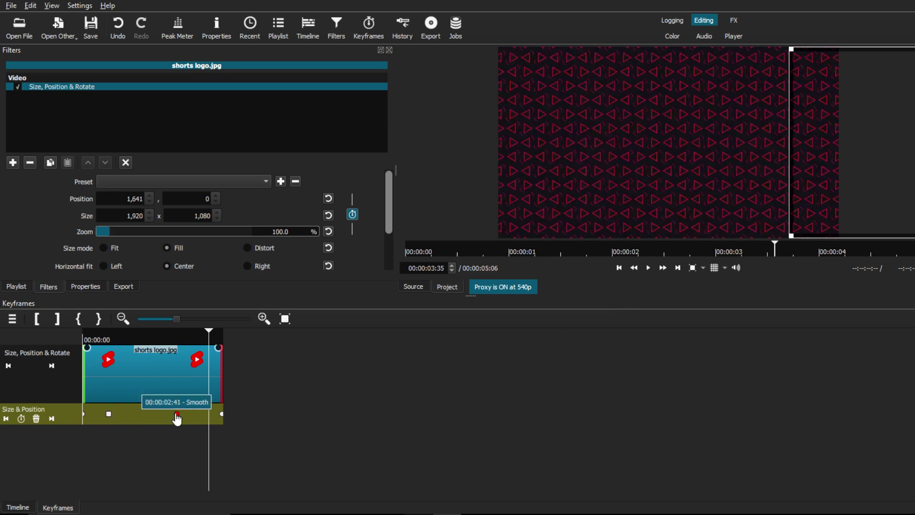
left_click(137, 428)
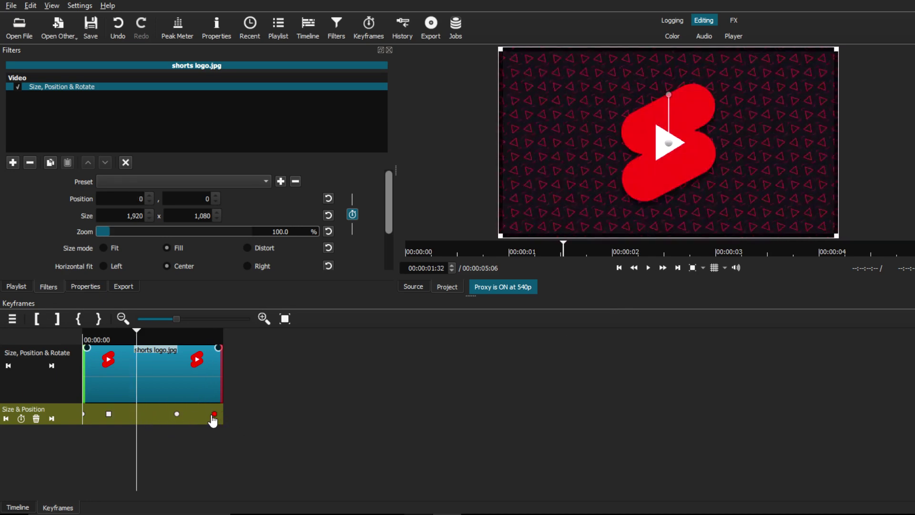
left_click_drag(214, 419, 210, 419)
left_click(79, 334)
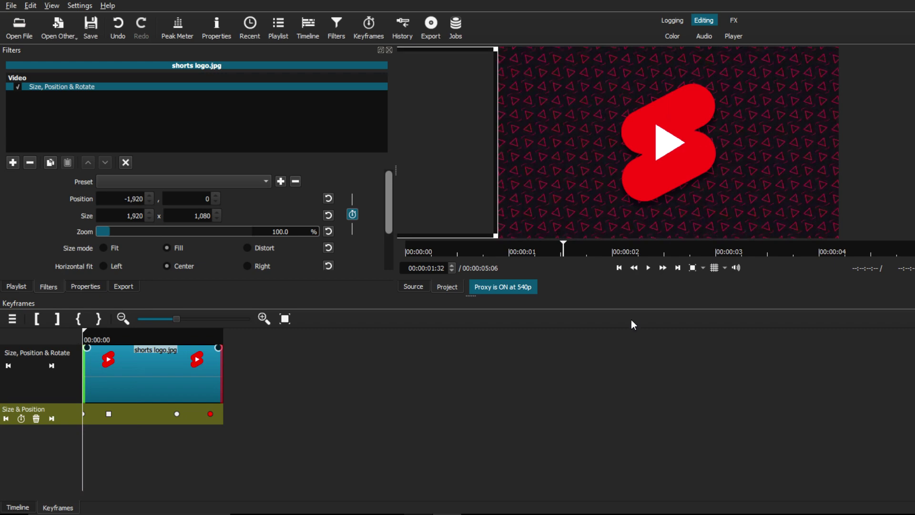
left_click(648, 267)
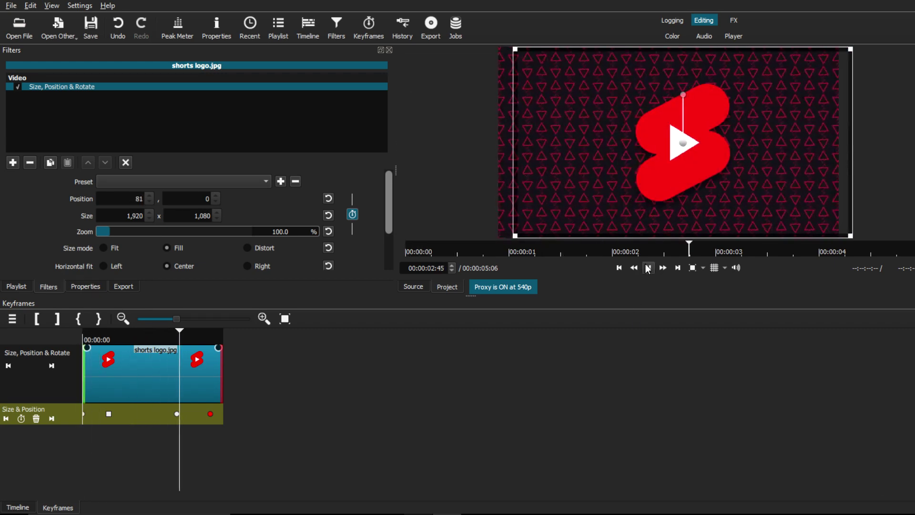
left_click(648, 268)
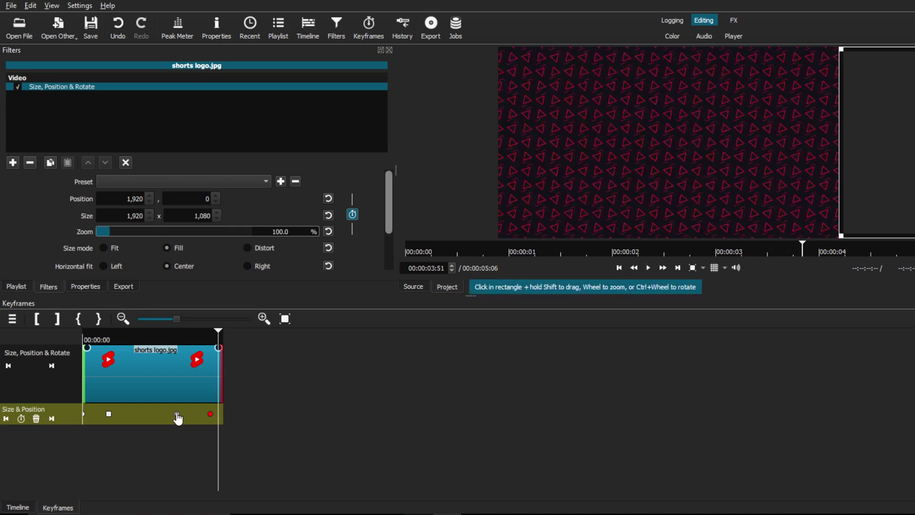
Step through the keyframes checking the logo sits centred at 0, 0 through 00:00:02:41
left_click(177, 414)
left_click(108, 414)
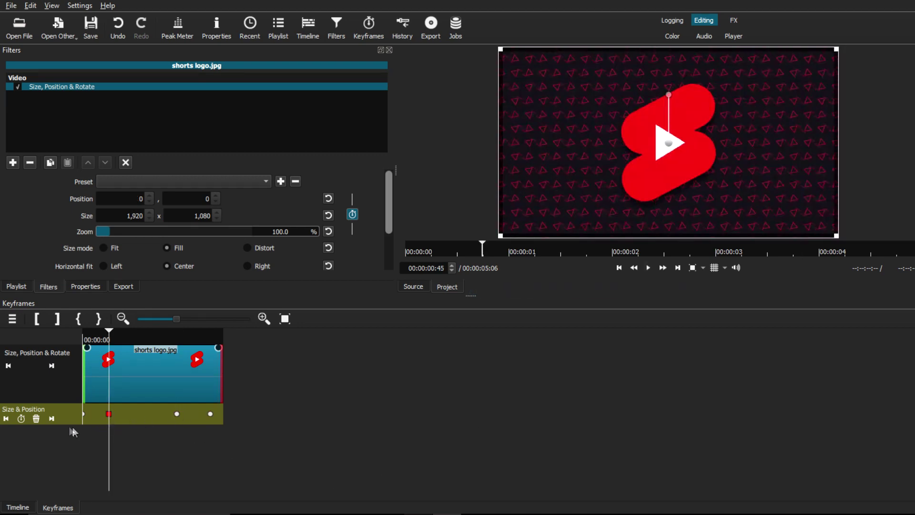
left_click(85, 413)
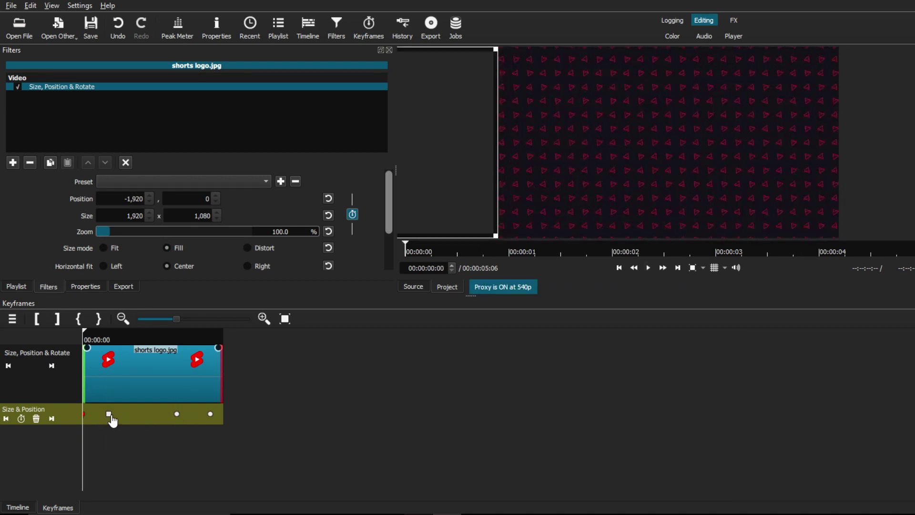
left_click(109, 414)
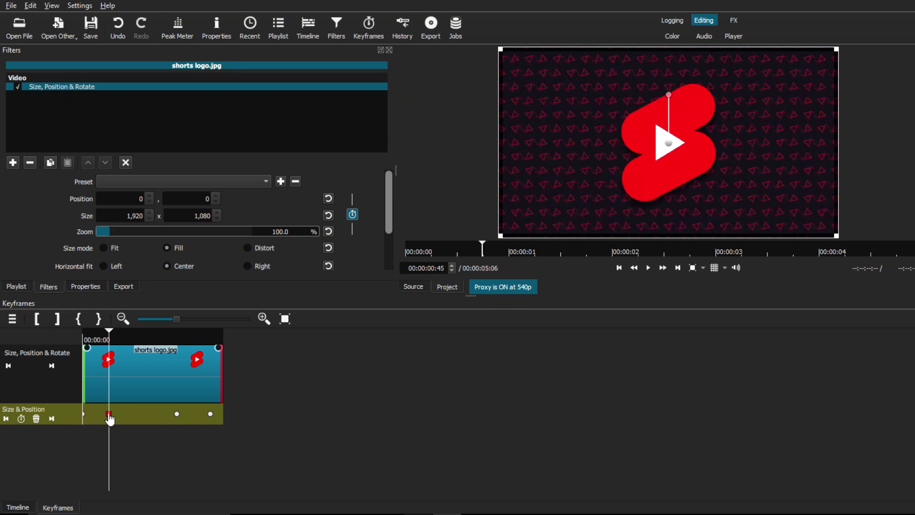
left_click(177, 414)
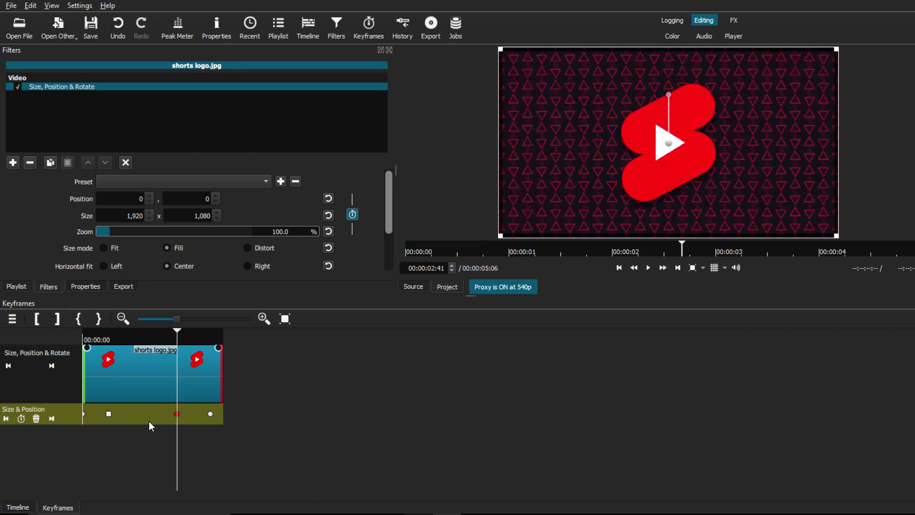
left_click(233, 181)
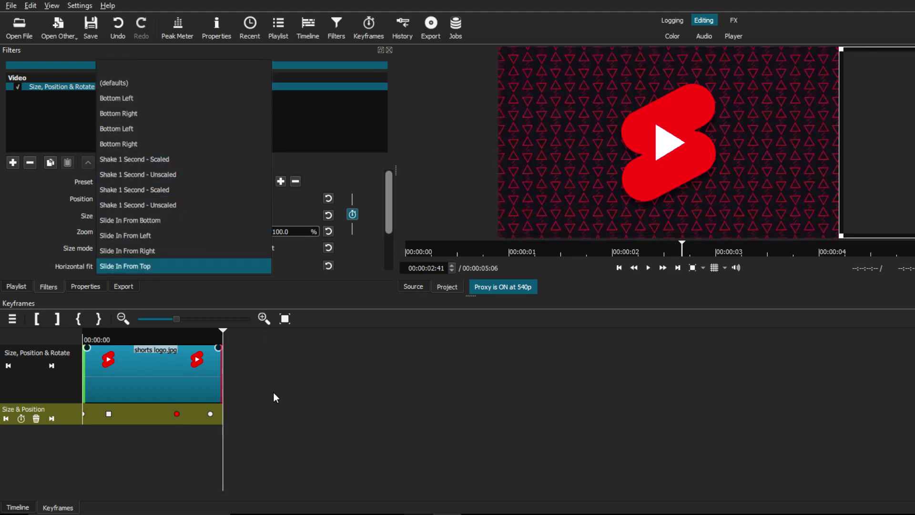
left_click(156, 480)
left_click(313, 157)
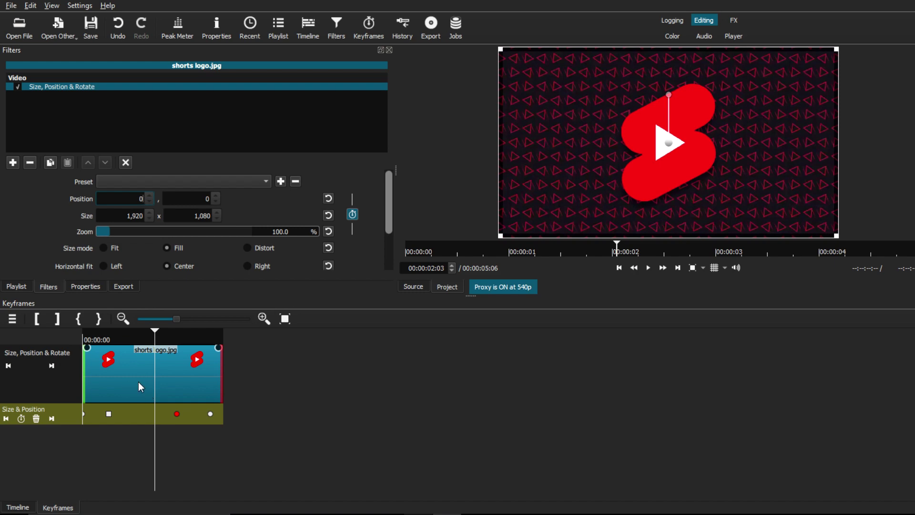
Return to the timeline and play the edit, pausing at 00:00:01:40
left_click(21, 286)
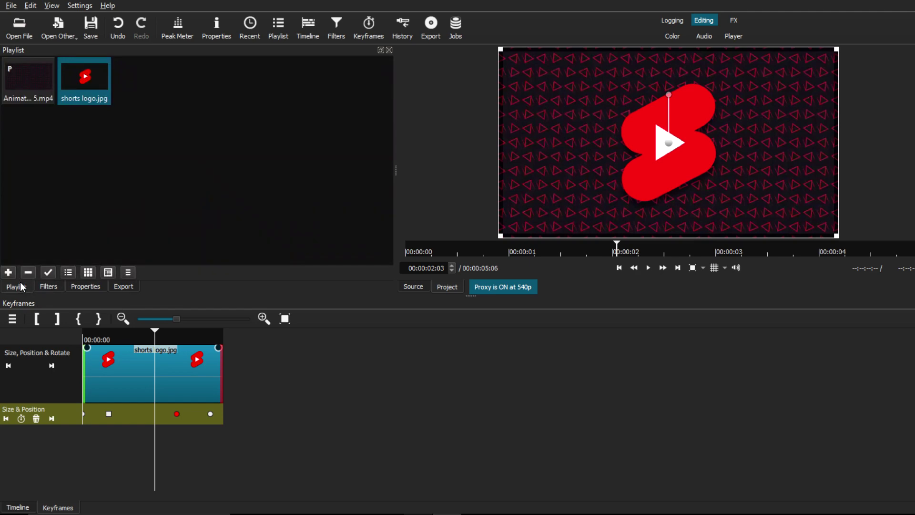
left_click(19, 508)
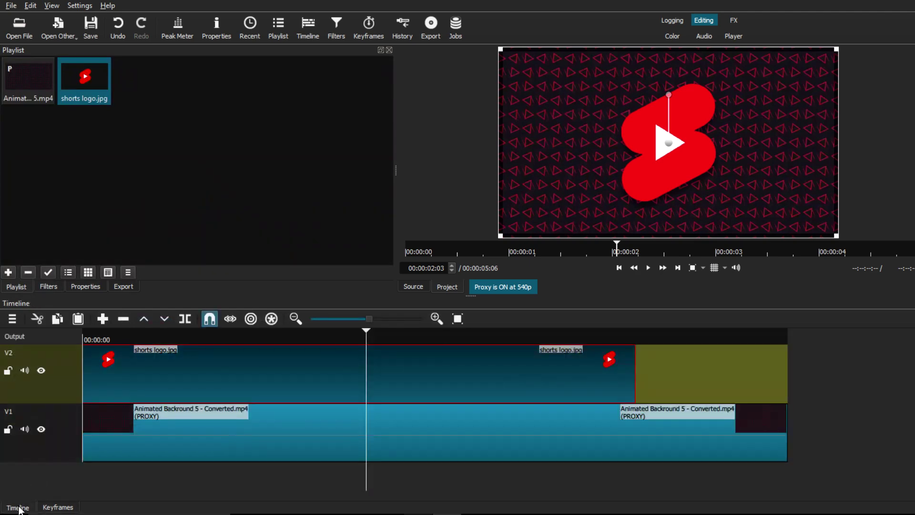
left_click(89, 336)
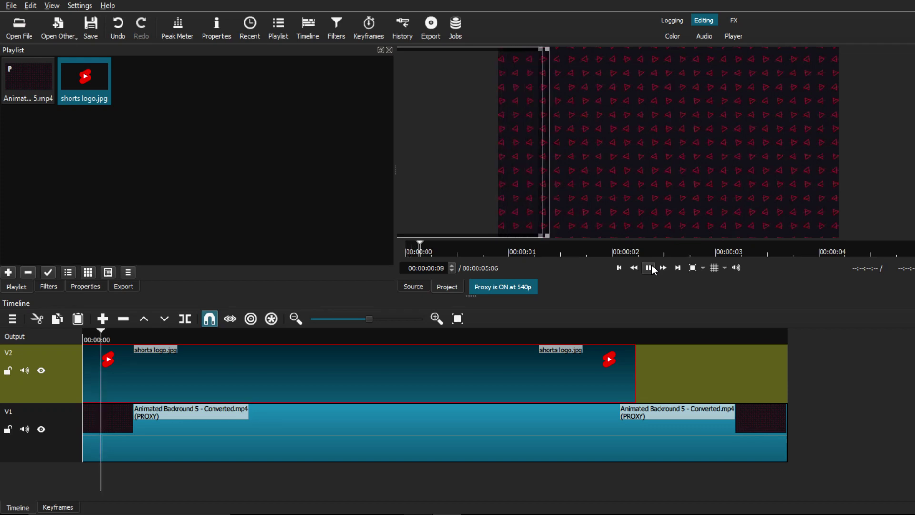
left_click(649, 267)
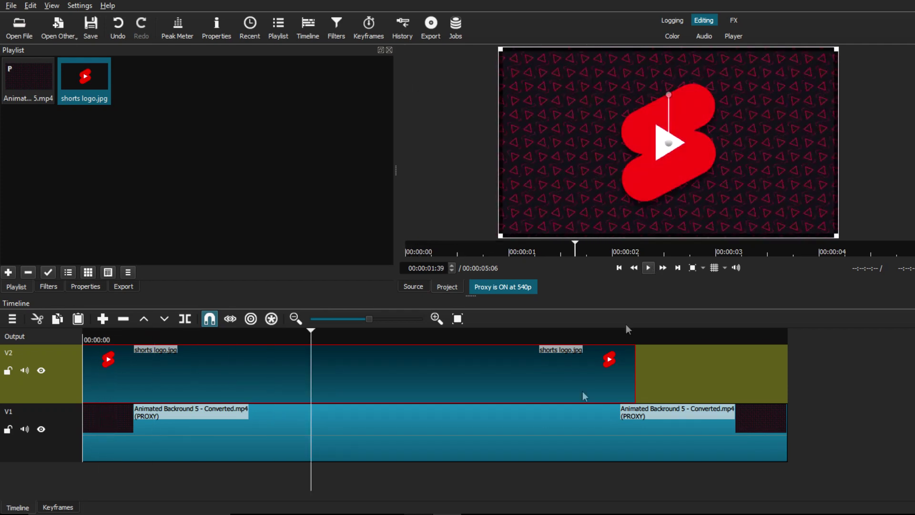
Trim the V2 logo clip's end back in three drags and check its keyframes
left_click_drag(632, 381, 613, 380)
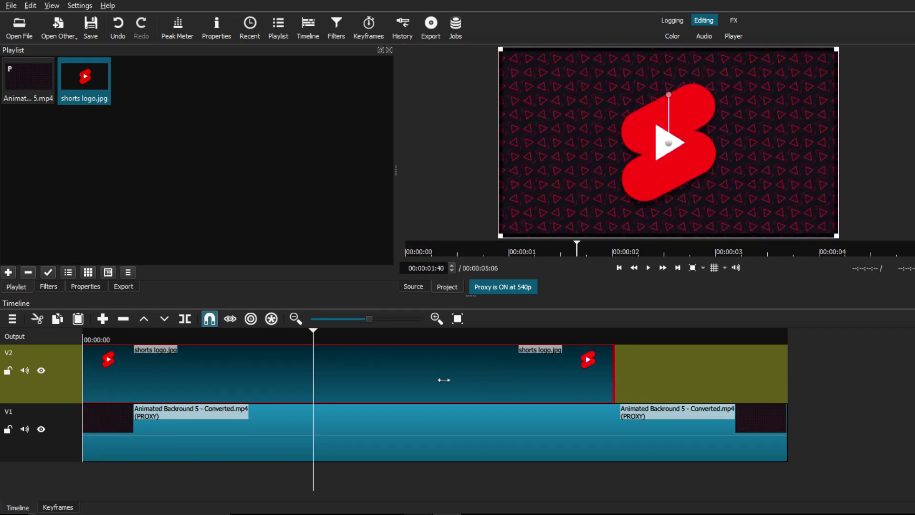
left_click_drag(444, 380, 434, 379)
mouse_move(375, 380)
left_mouse_down()
mouse_move(351, 378)
mouse_move(358, 381)
left_mouse_up()
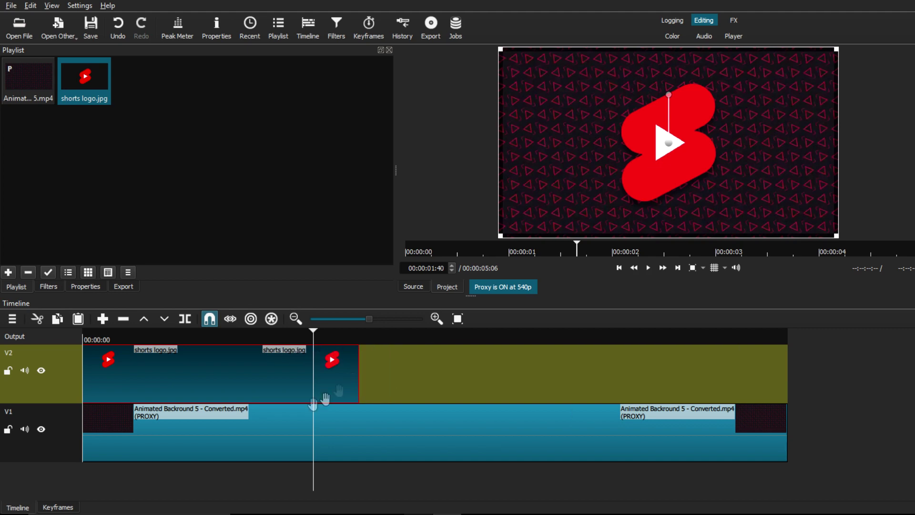
left_click(57, 507)
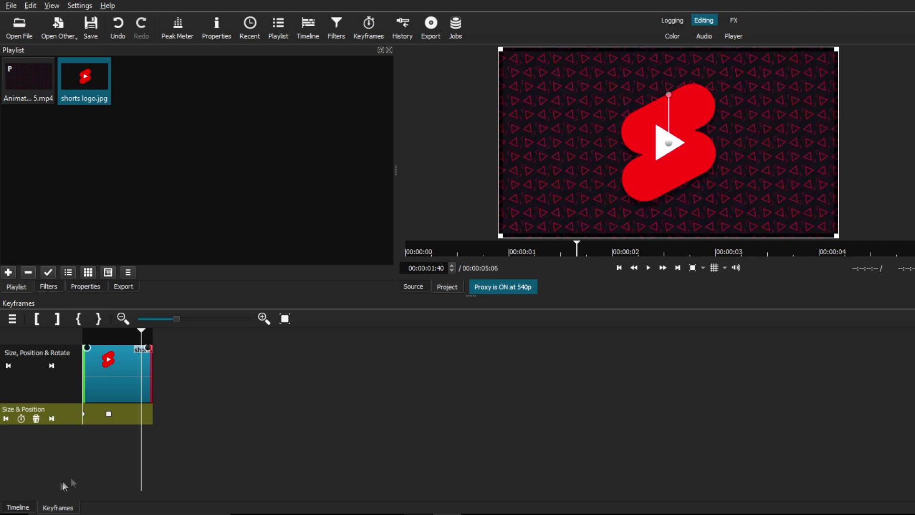
left_click(24, 507)
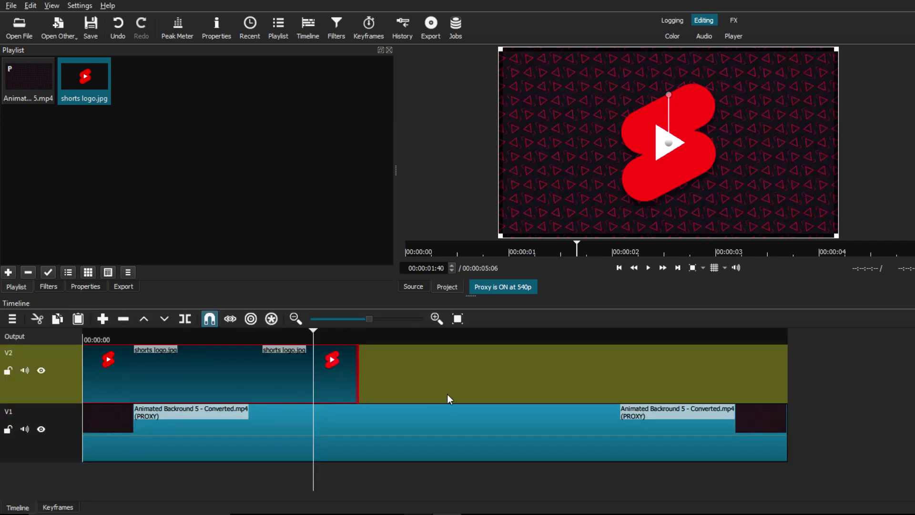
Lengthen the logo clip's end again, rechecking the keyframes after each change
left_click_drag(510, 387, 516, 388)
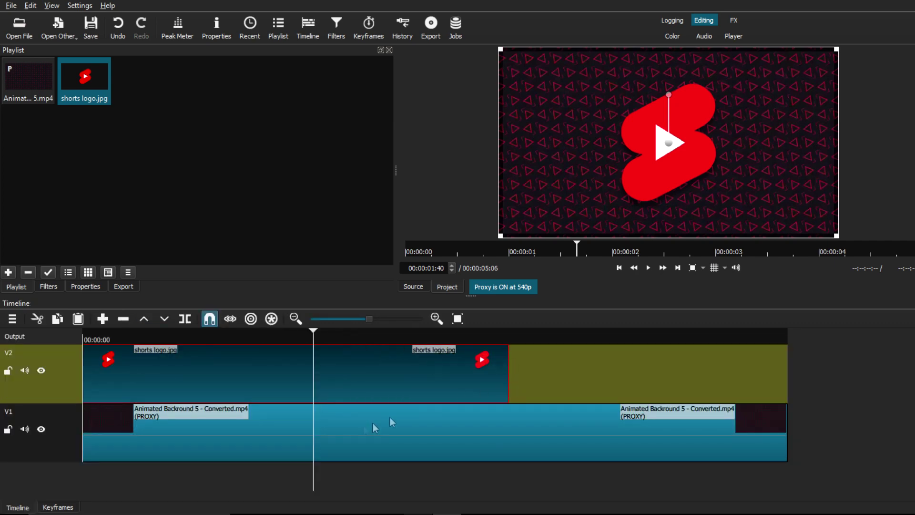
left_click(57, 508)
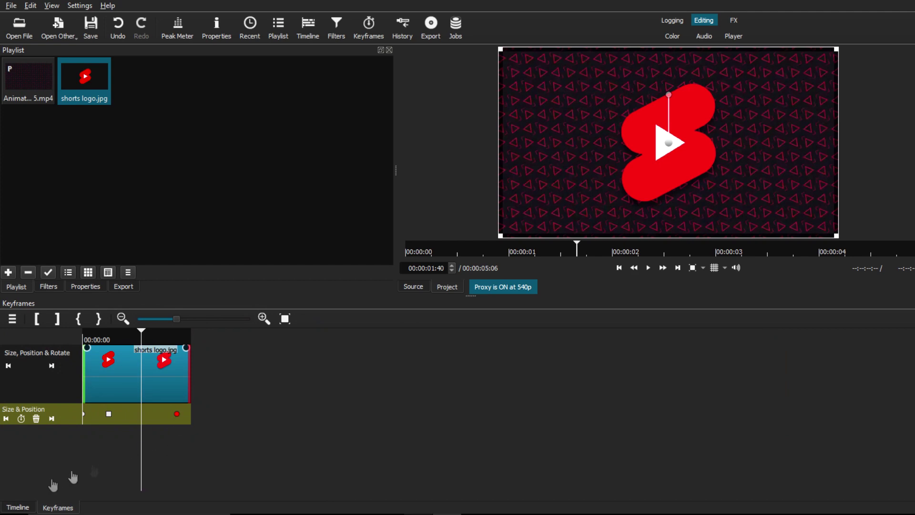
left_click(18, 507)
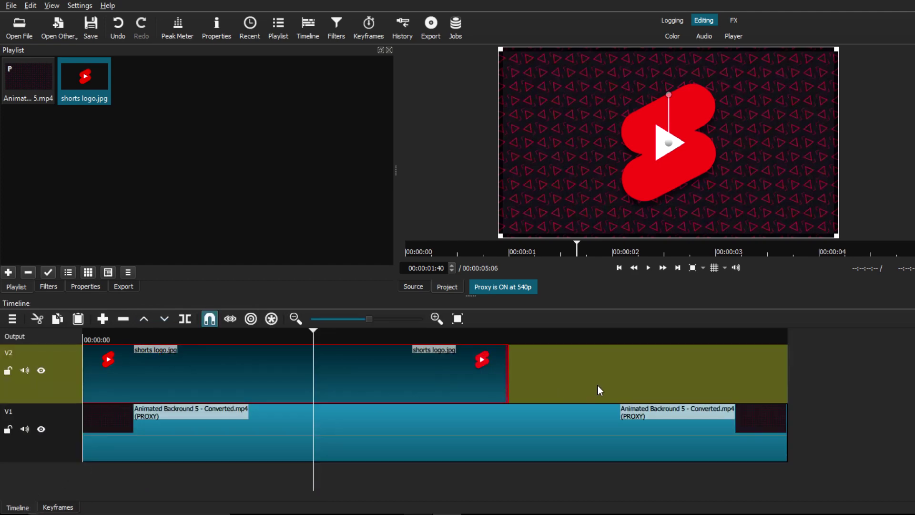
left_click_drag(598, 386, 599, 385)
left_click(64, 508)
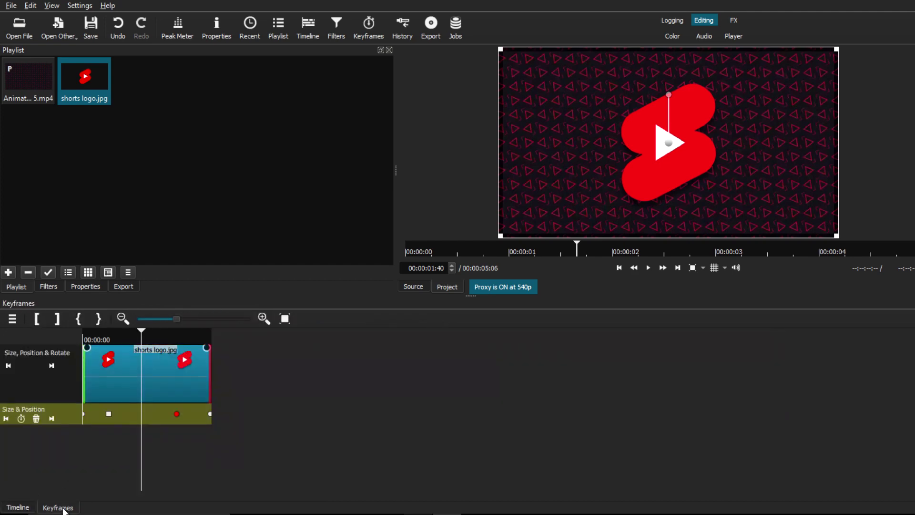
left_click(24, 507)
Drag the logo clip later on V2 and verify its keyframes
left_click_drag(278, 371, 448, 374)
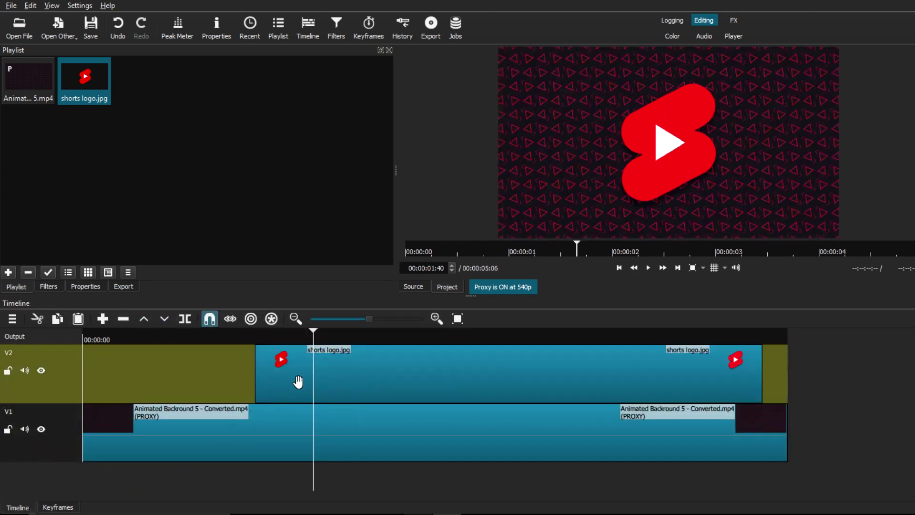
left_click(298, 382)
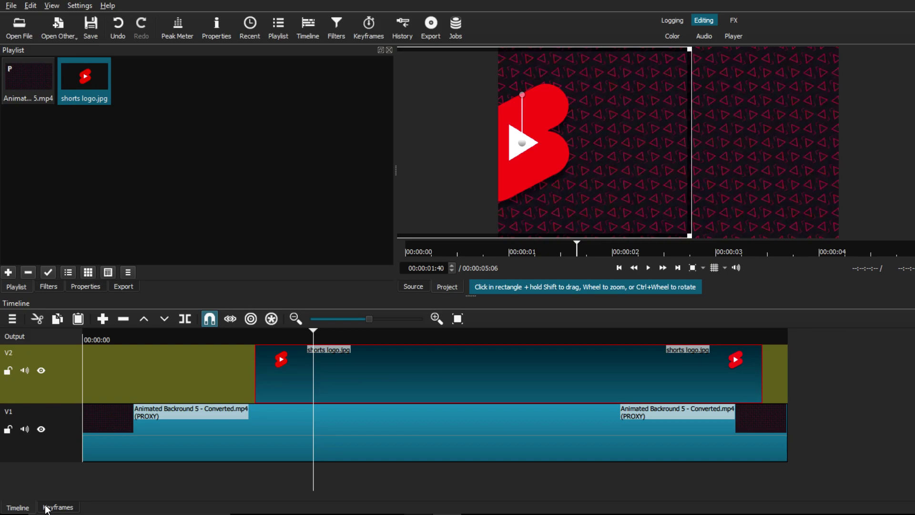
left_click(47, 508)
left_click(29, 508)
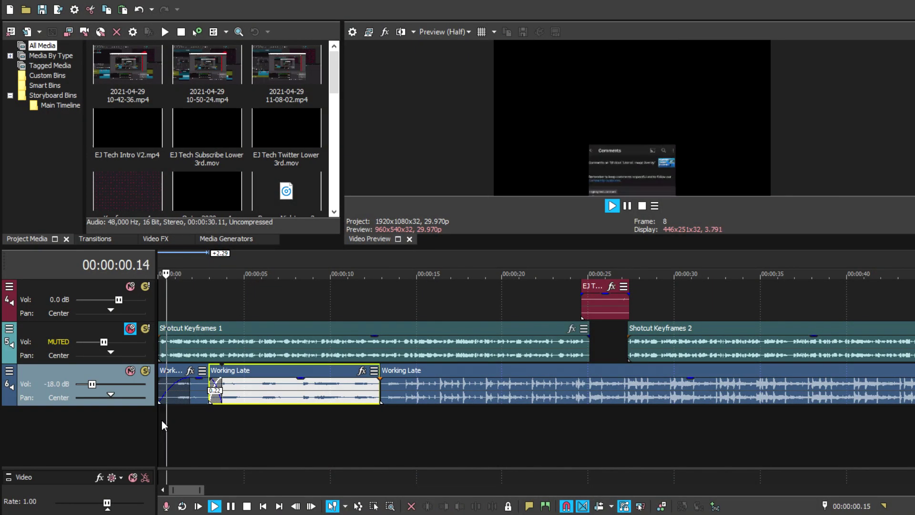
Preview the edit and lengthen the crossfade into the Working Late music
left_click(220, 415)
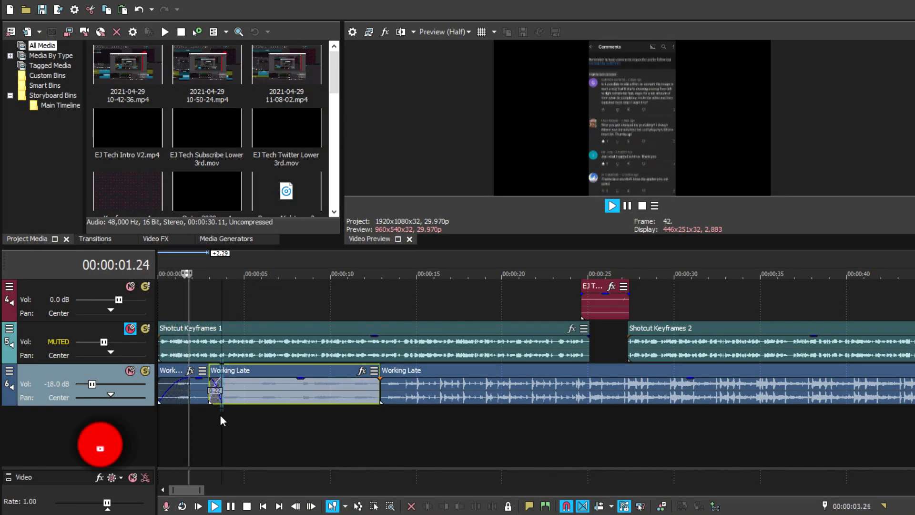
key("space")
key("space")
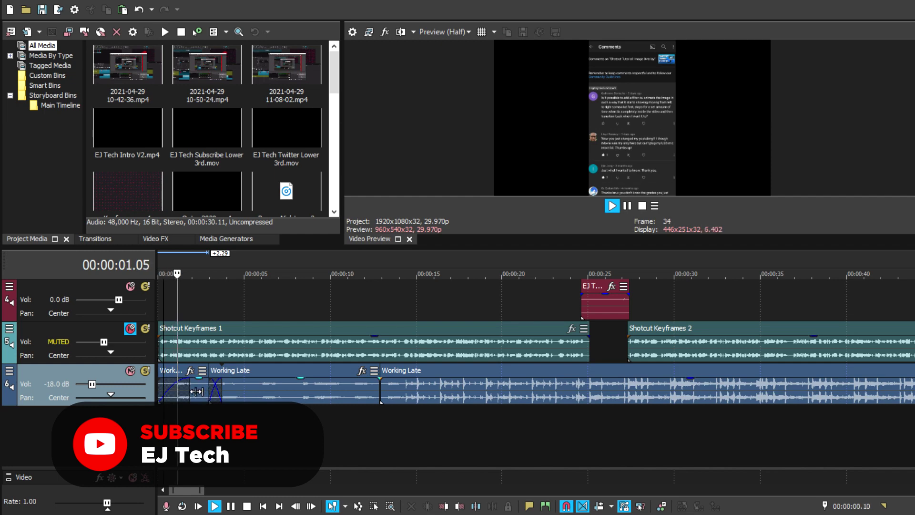
left_click_drag(209, 391, 245, 392)
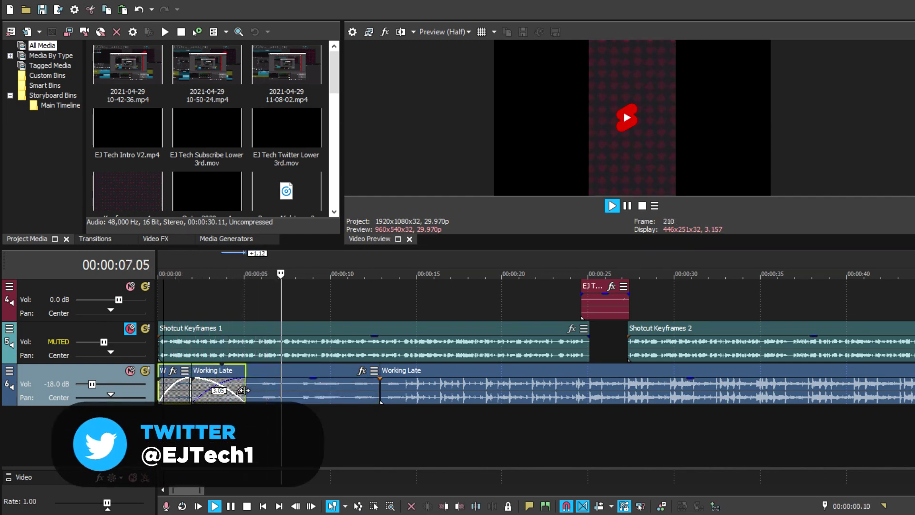
left_click(164, 420)
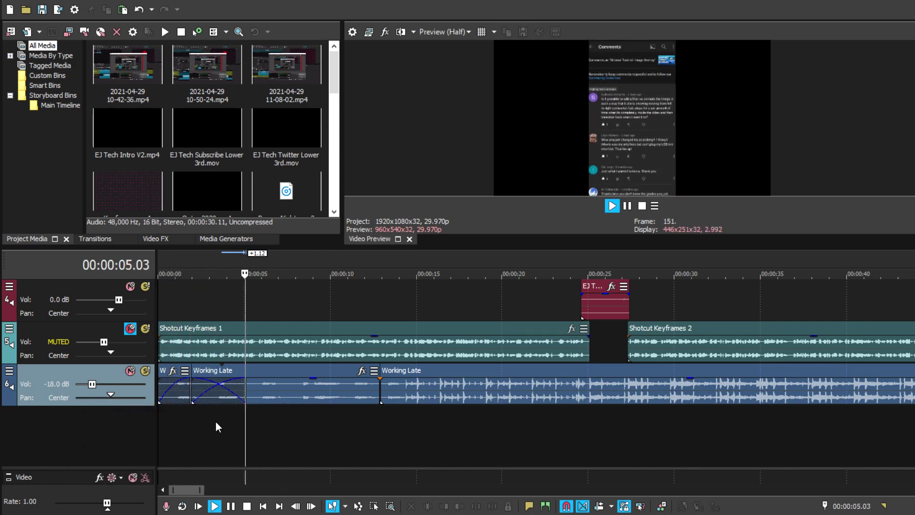
Trim the later Working Late event's start back to the playhead
scroll(215, 421, "down", 2)
scroll(216, 422, "down", 1)
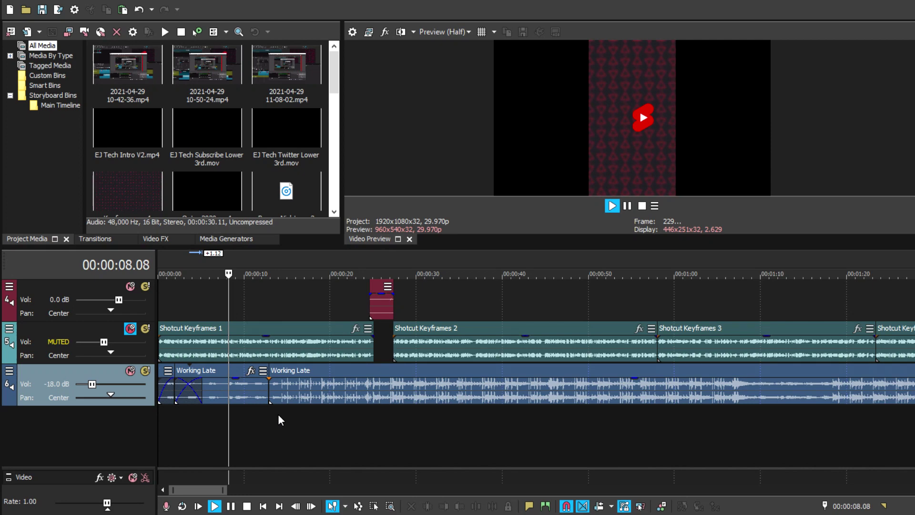
scroll(479, 426, "up", 3)
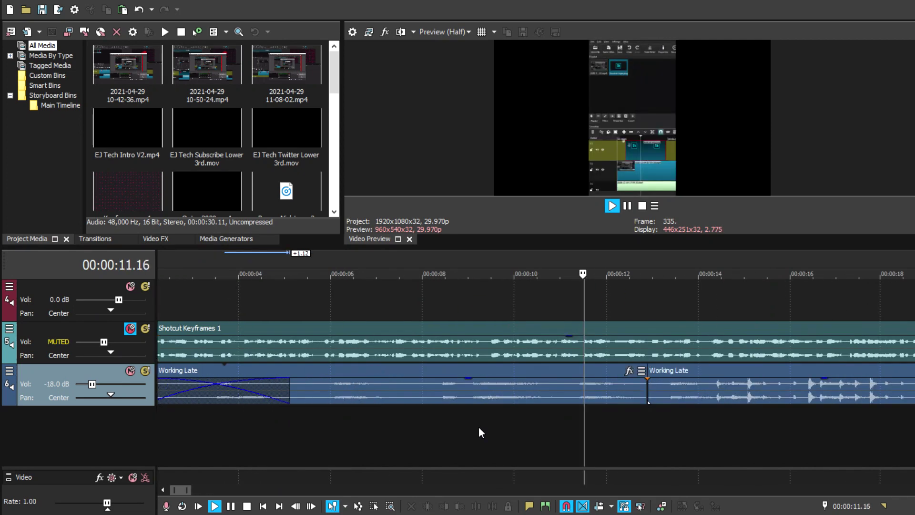
scroll(496, 427, "down", 2)
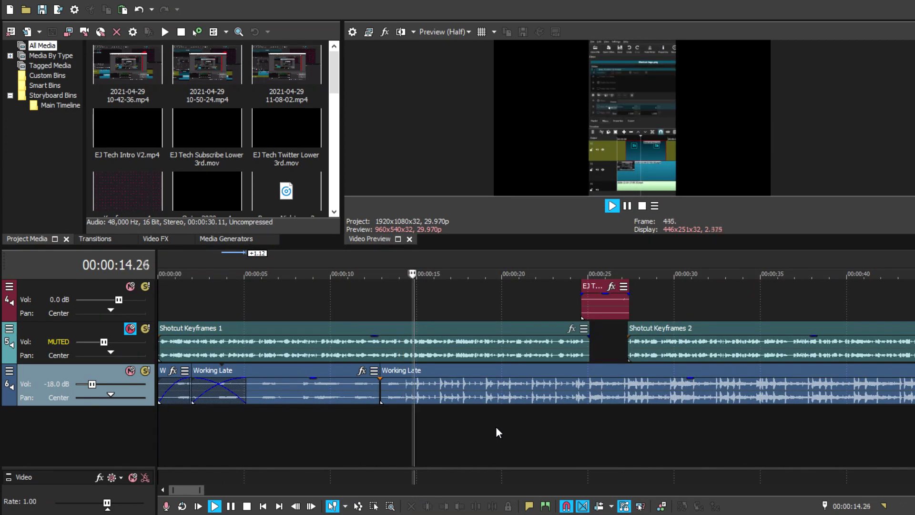
scroll(496, 427, "down", 2)
scroll(495, 427, "up", 2)
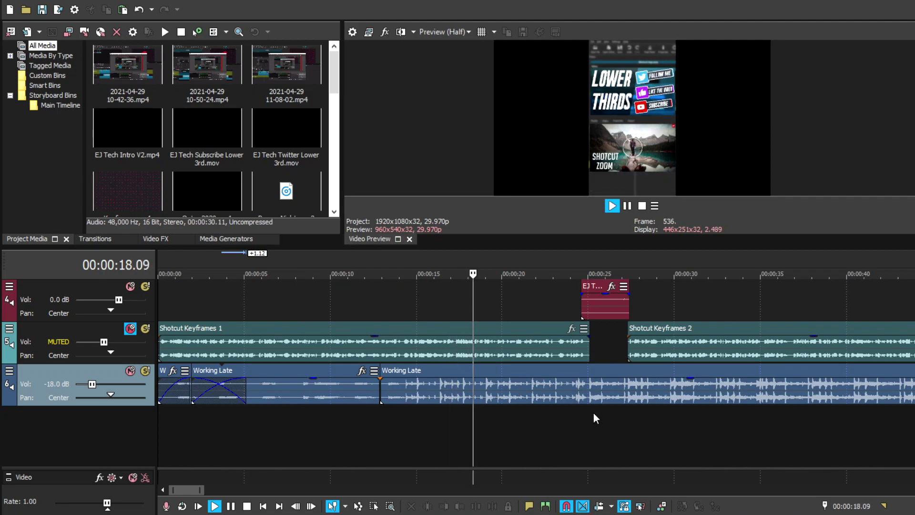
scroll(612, 419, "up", 1)
scroll(563, 286, "down", 8)
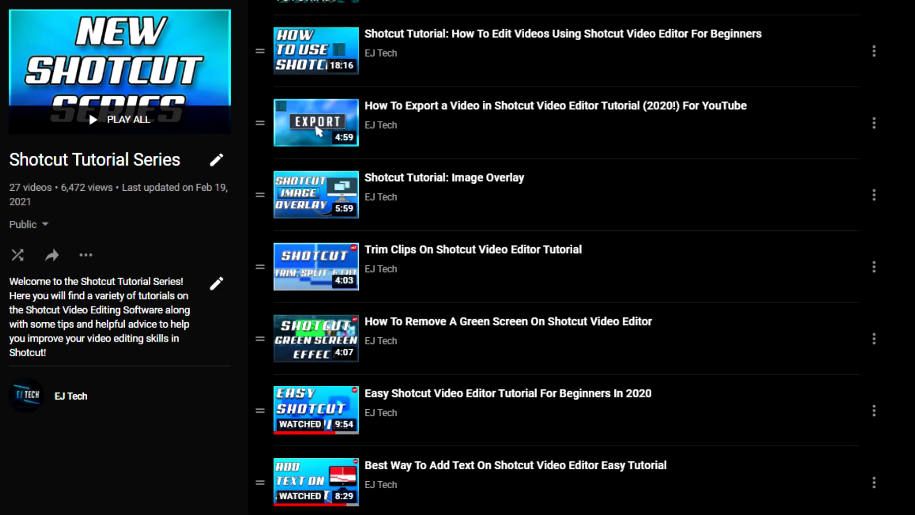
scroll(565, 258, "down", 7)
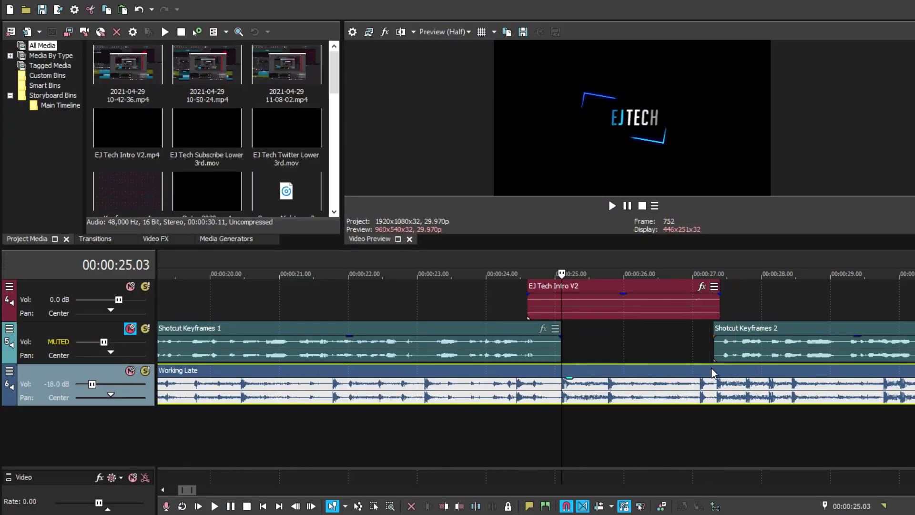
right_click(710, 300)
left_click(758, 256)
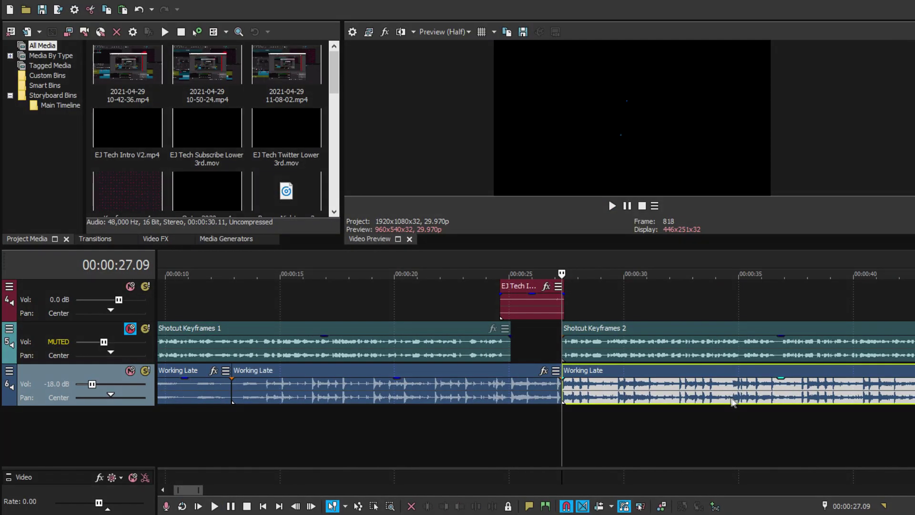